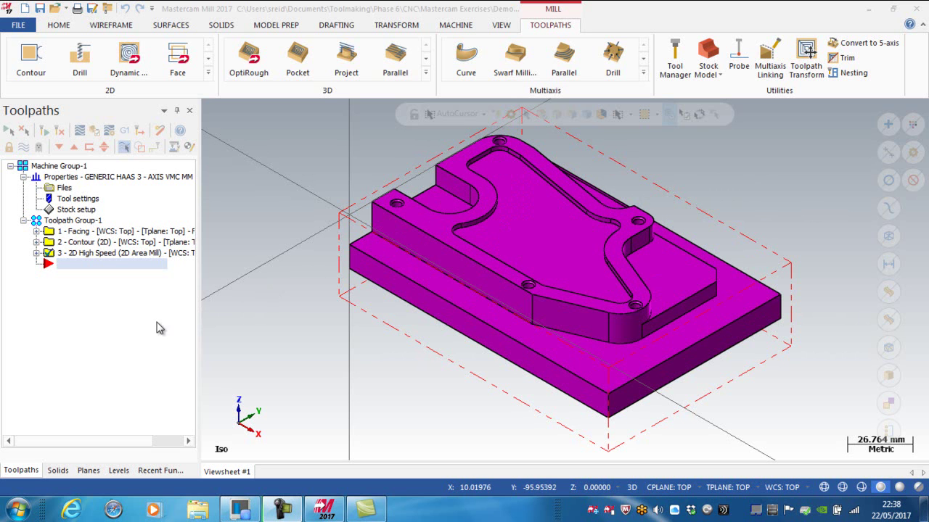
Copy operation 3 after itself as operation 4 and open its chain geometry
{"action": "left_click", "coordinate": [100, 255]}
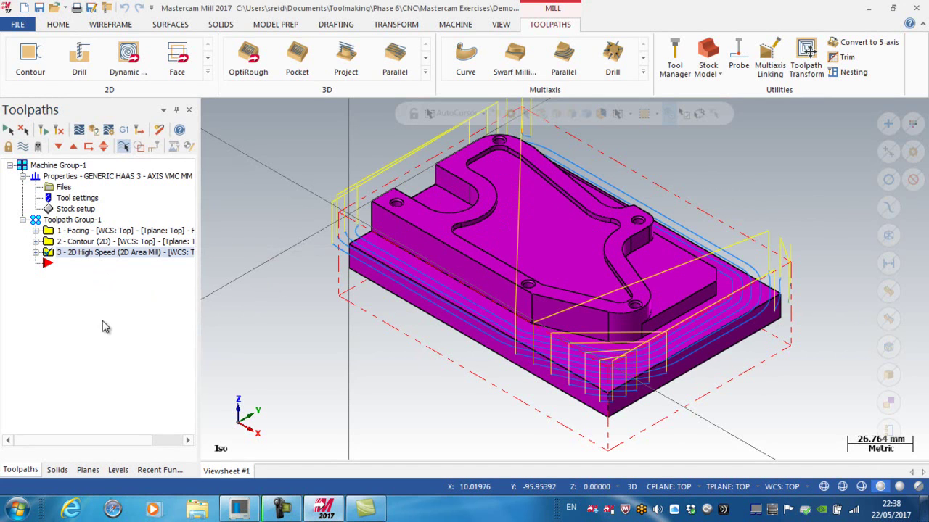
{"action": "right_click_drag", "start_coordinate": [106, 329], "coordinate": [106, 329]}
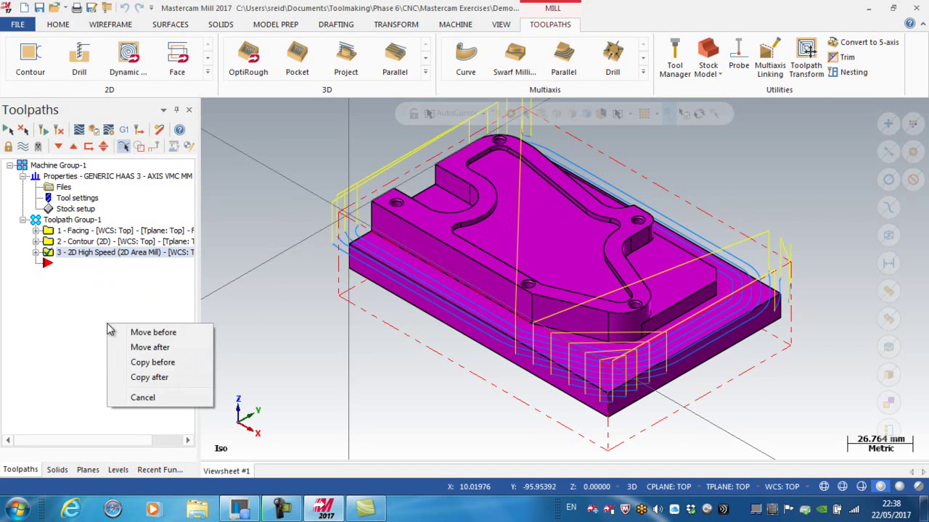
{"action": "left_click", "coordinate": [146, 377]}
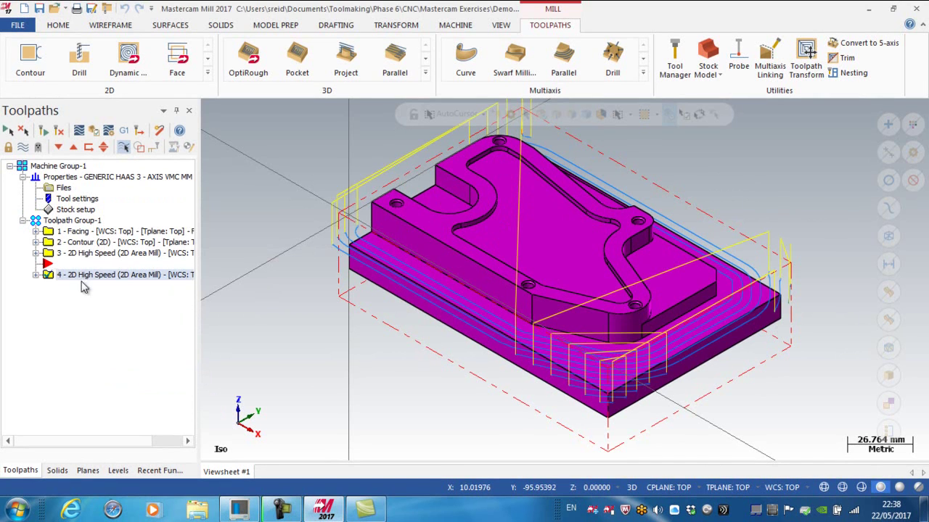
{"action": "left_click", "coordinate": [36, 274]}
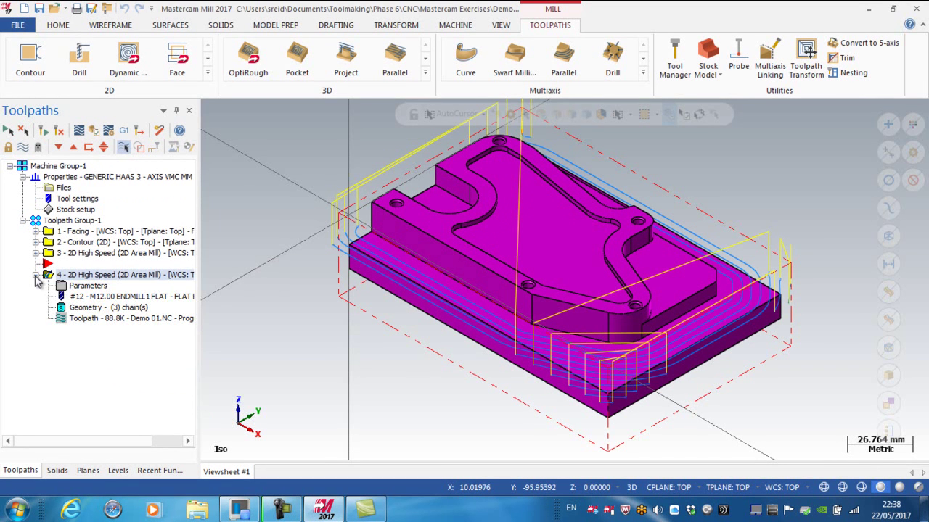
{"action": "left_click", "coordinate": [96, 308]}
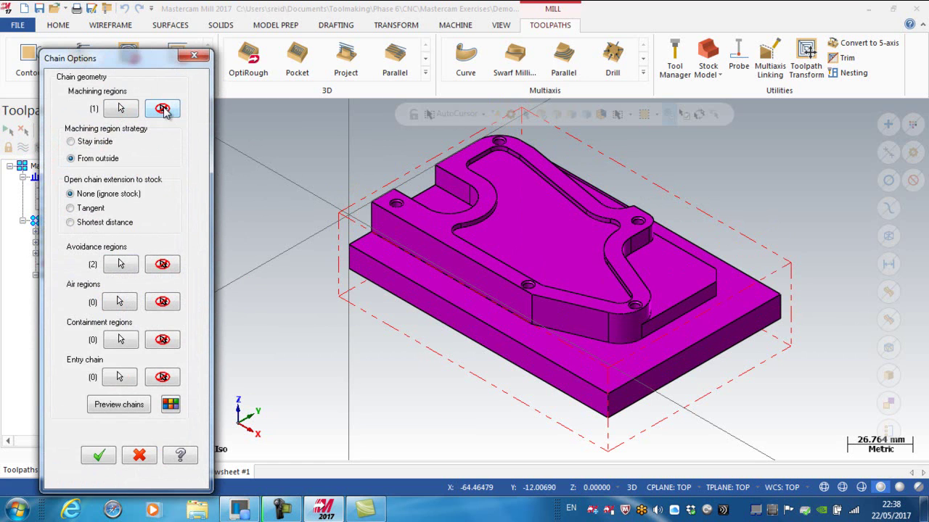
Pick the first floor face as a machining region chain
{"action": "left_click", "coordinate": [122, 114]}
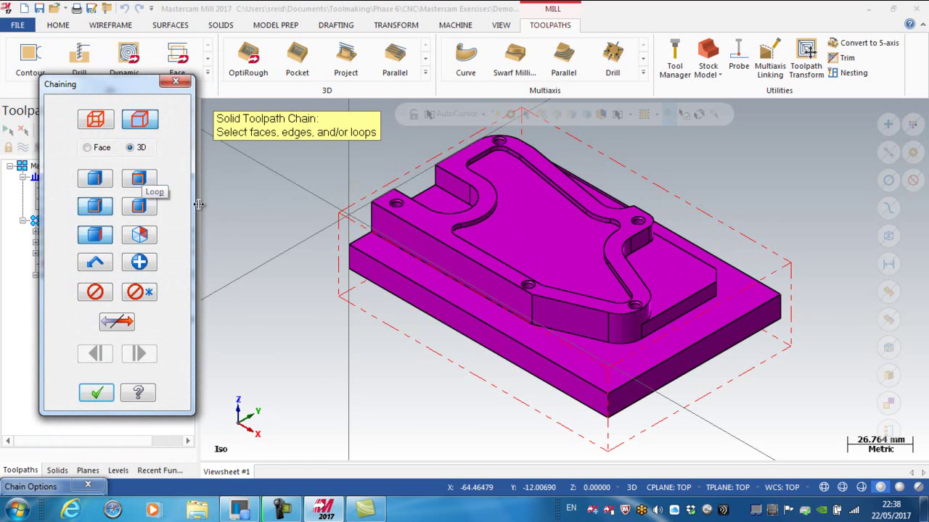
{"action": "left_click", "coordinate": [104, 207]}
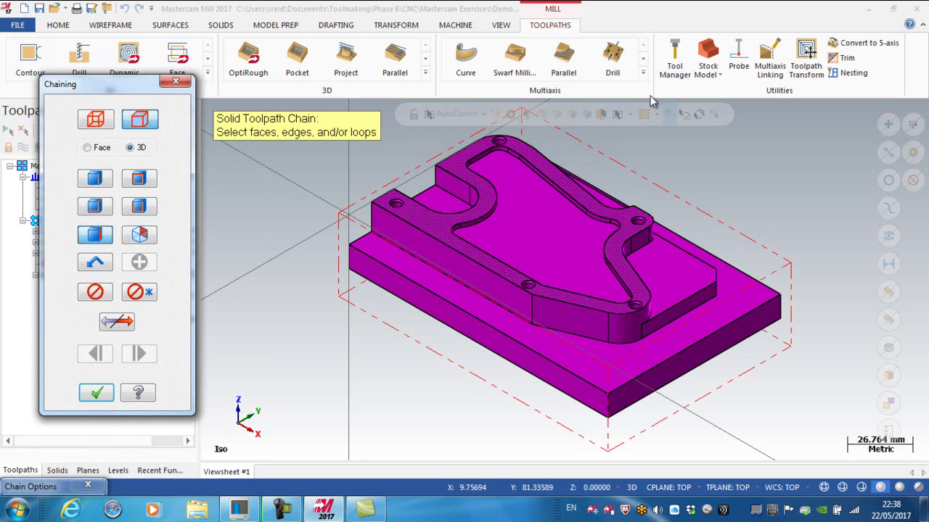
{"action": "left_click", "coordinate": [683, 270]}
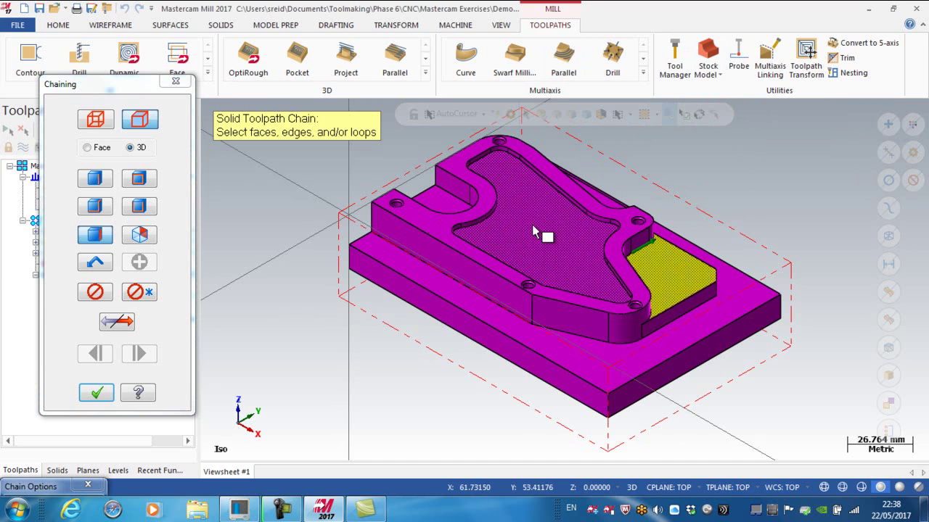
{"action": "left_click", "coordinate": [95, 394]}
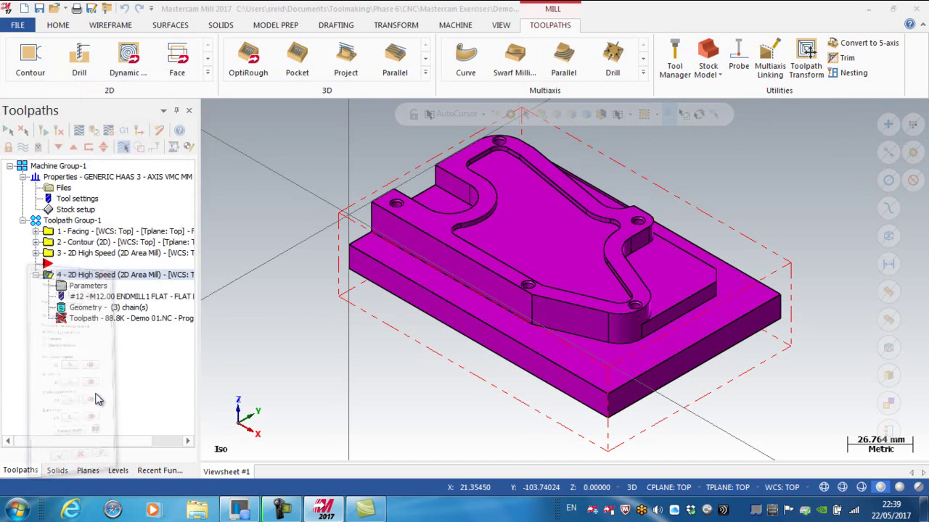
Add a second floor face as another machining region chain
{"action": "left_click", "coordinate": [121, 109]}
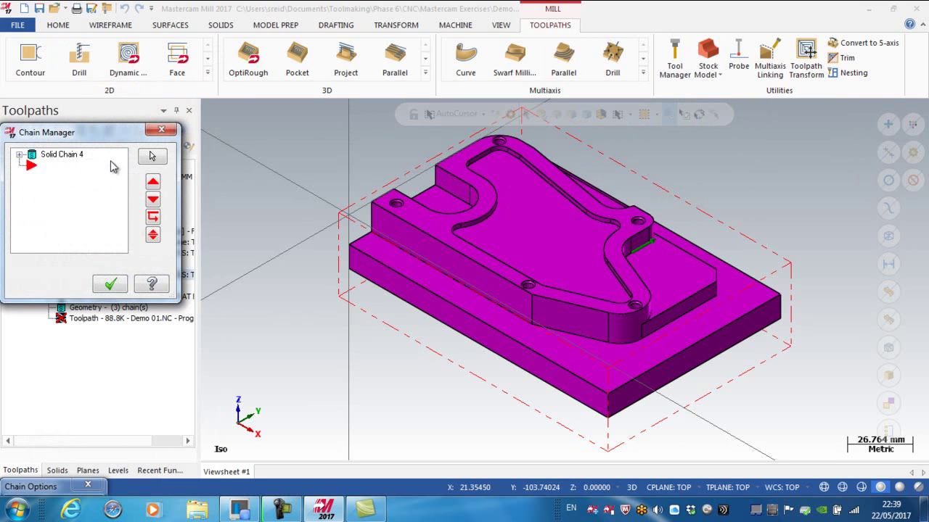
{"action": "right_click", "coordinate": [85, 175]}
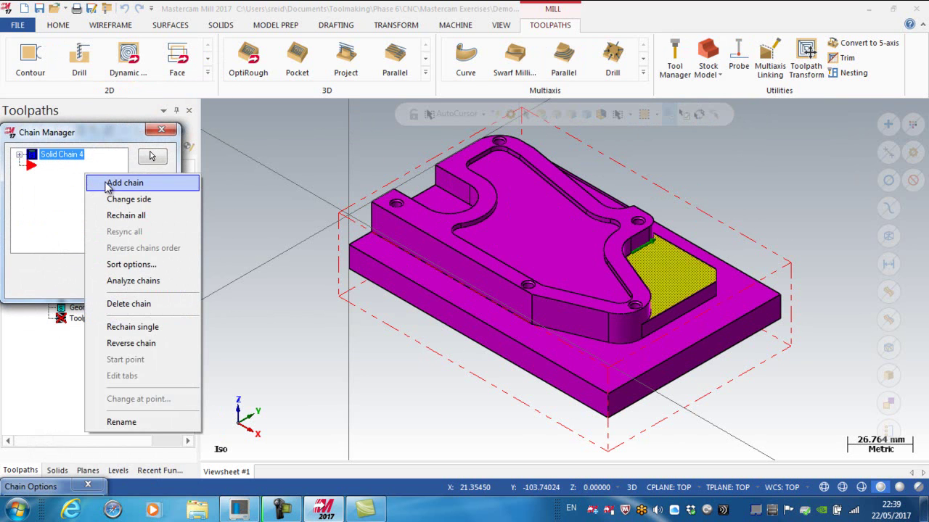
{"action": "left_click", "coordinate": [116, 183]}
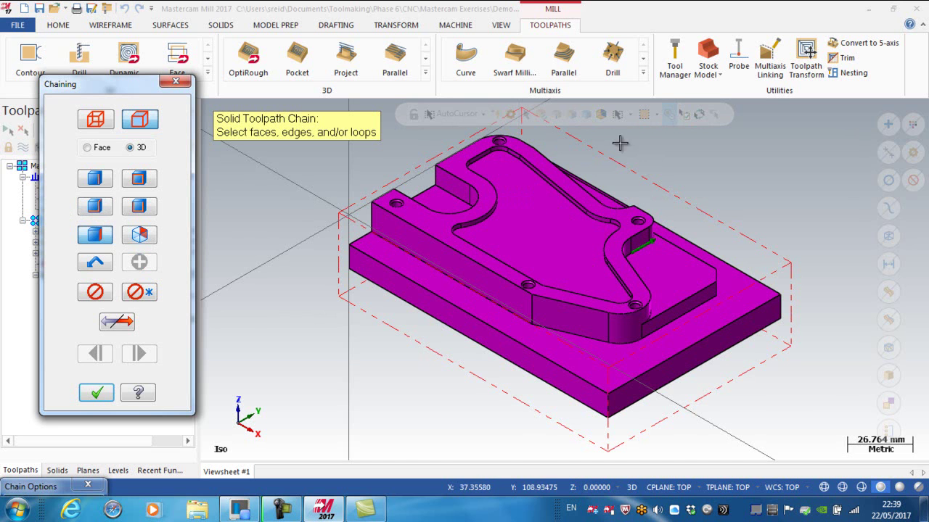
{"action": "scroll", "coordinate": [624, 209], "scroll_direction": "up", "scroll_amount": 2}
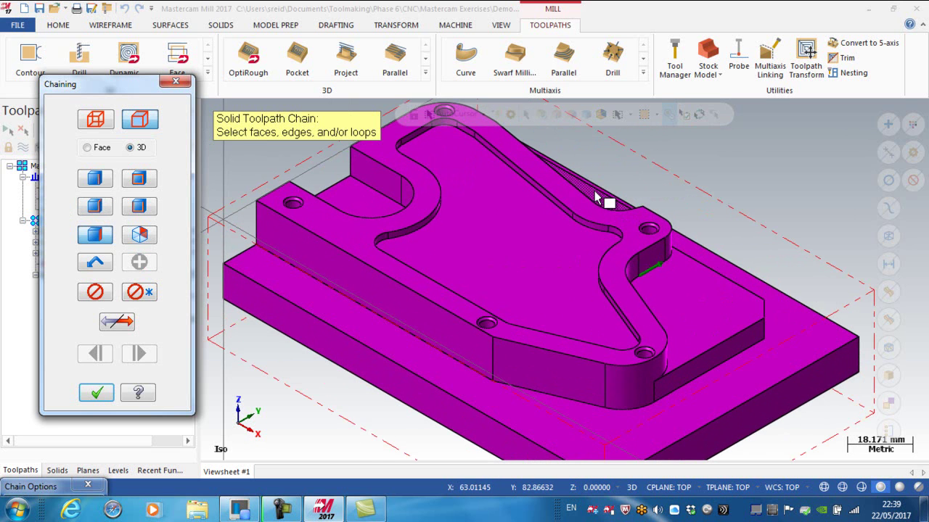
{"action": "left_click", "coordinate": [595, 197]}
{"action": "left_click", "coordinate": [106, 394]}
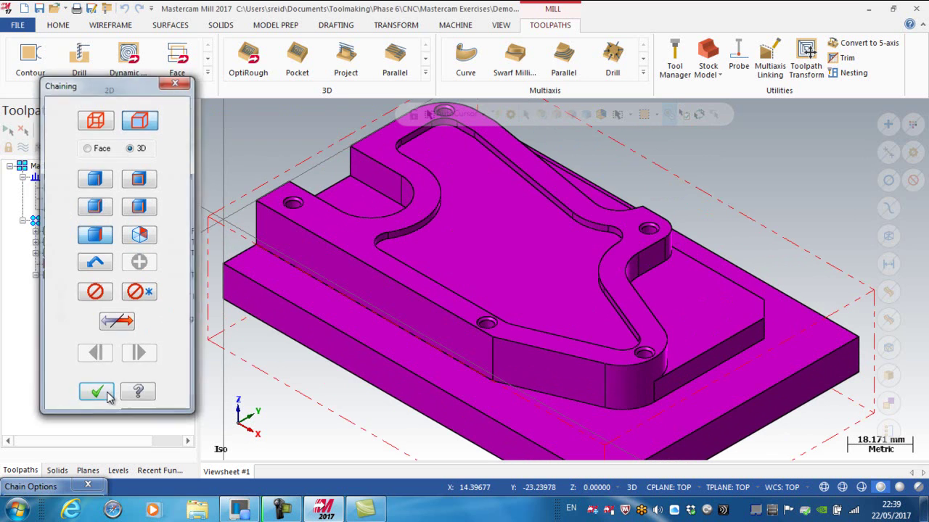
Add the left pocket floor face as a third region and accept the five chains
{"action": "right_click", "coordinate": [62, 188]}
{"action": "left_click", "coordinate": [93, 198]}
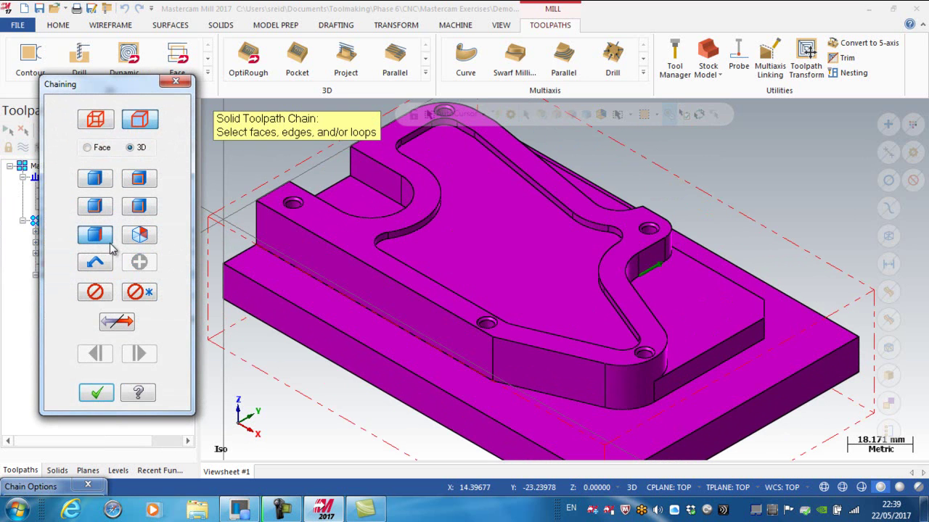
{"action": "left_click", "coordinate": [341, 203]}
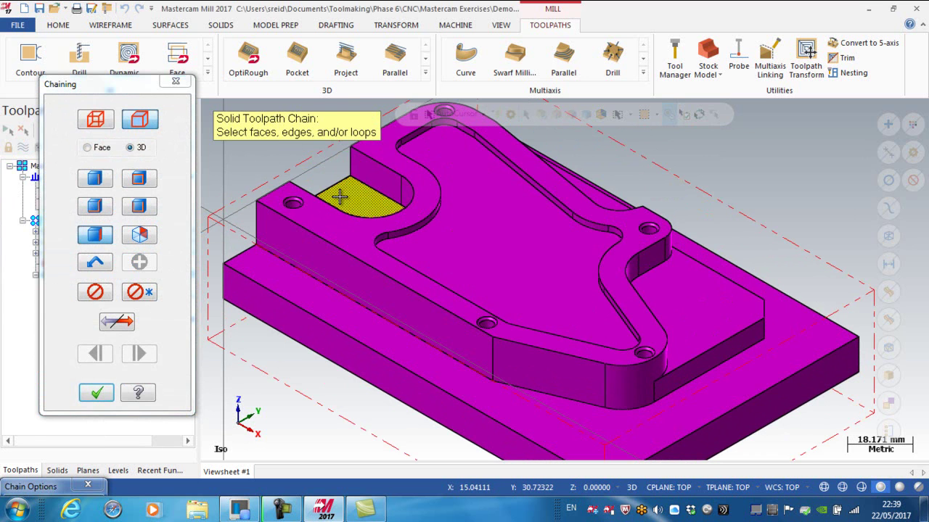
{"action": "left_click", "coordinate": [97, 392]}
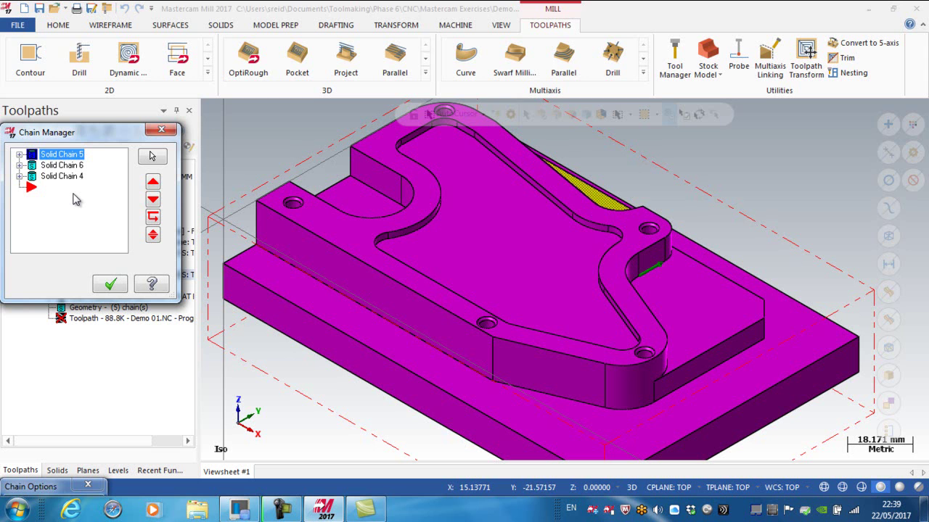
{"action": "left_click", "coordinate": [110, 285]}
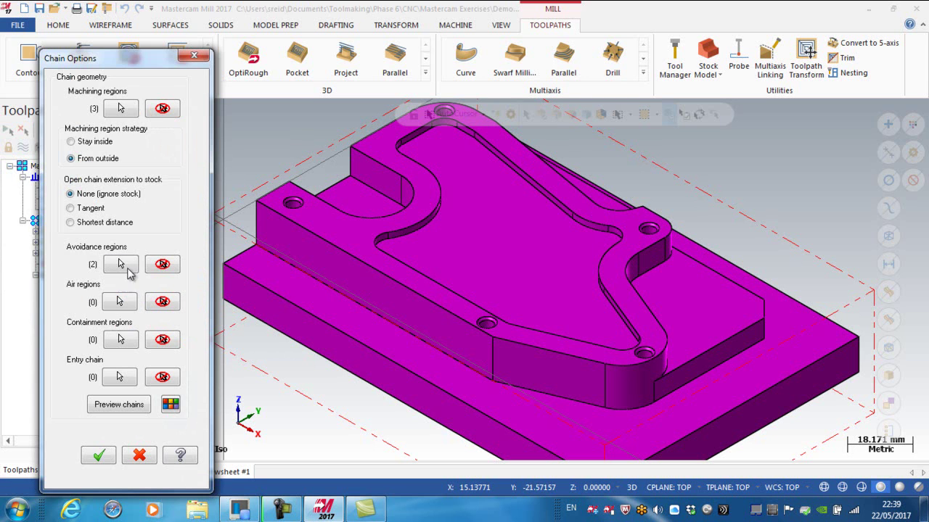
{"action": "left_click", "coordinate": [99, 455]}
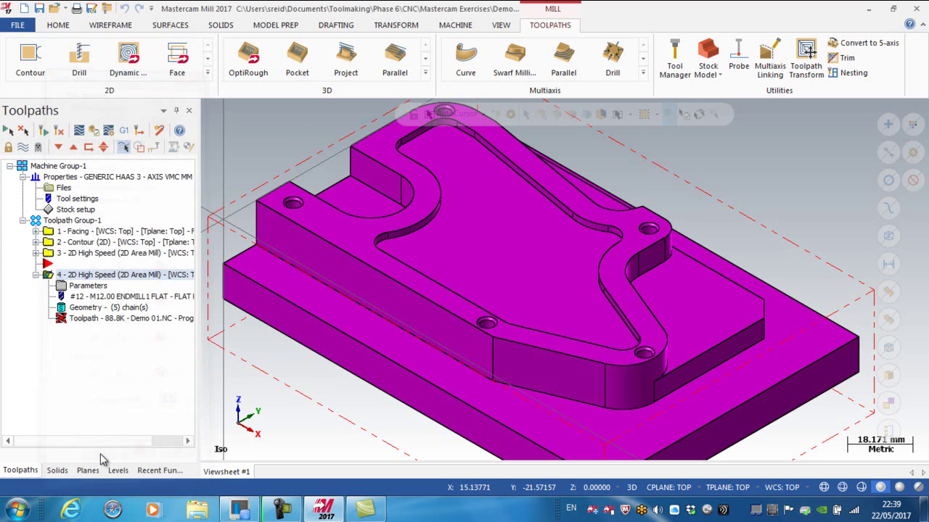
Regenerate operation 4, then delete avoidance region Solid Chain 3, leaving four chains
{"action": "left_click", "coordinate": [64, 132]}
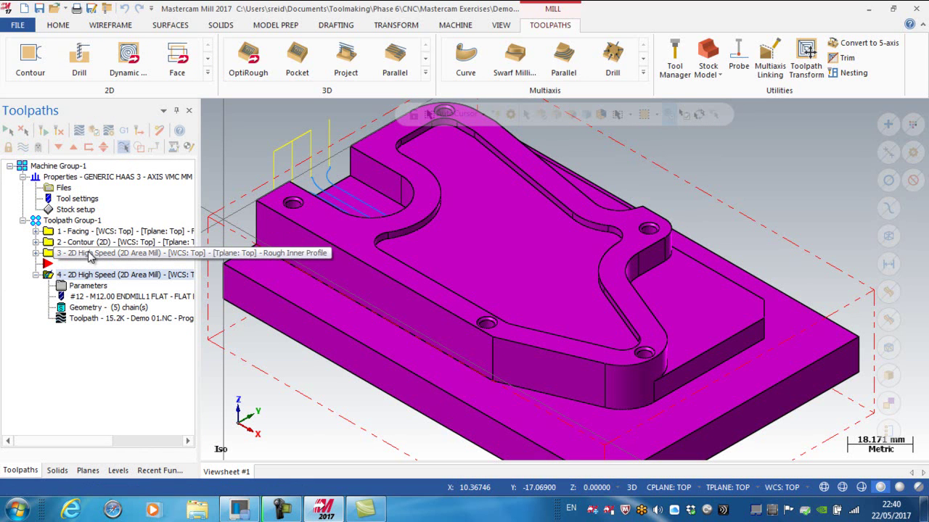
{"action": "left_click", "coordinate": [90, 307]}
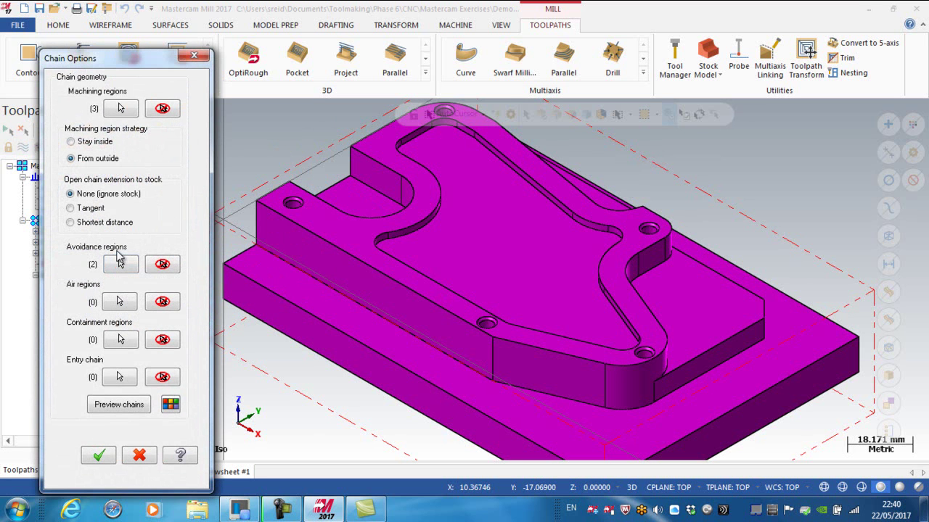
{"action": "left_click", "coordinate": [122, 265]}
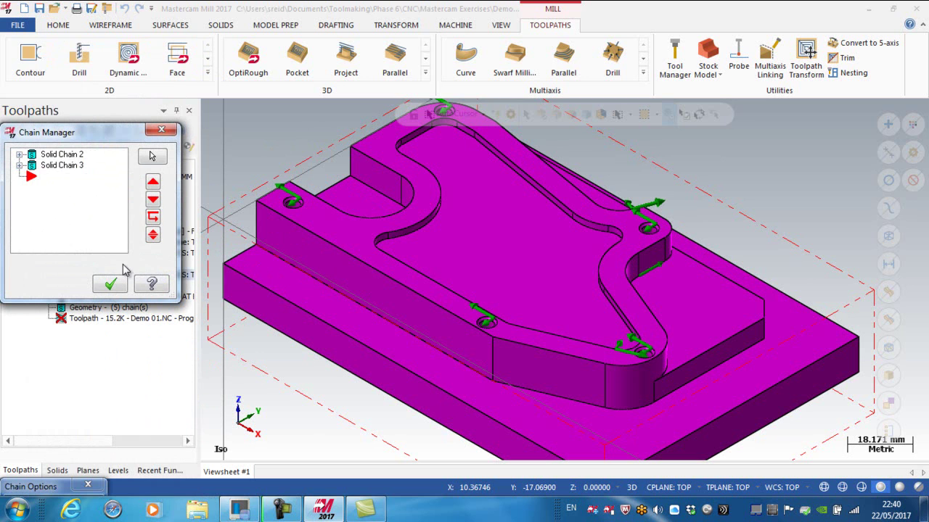
{"action": "left_click", "coordinate": [83, 156]}
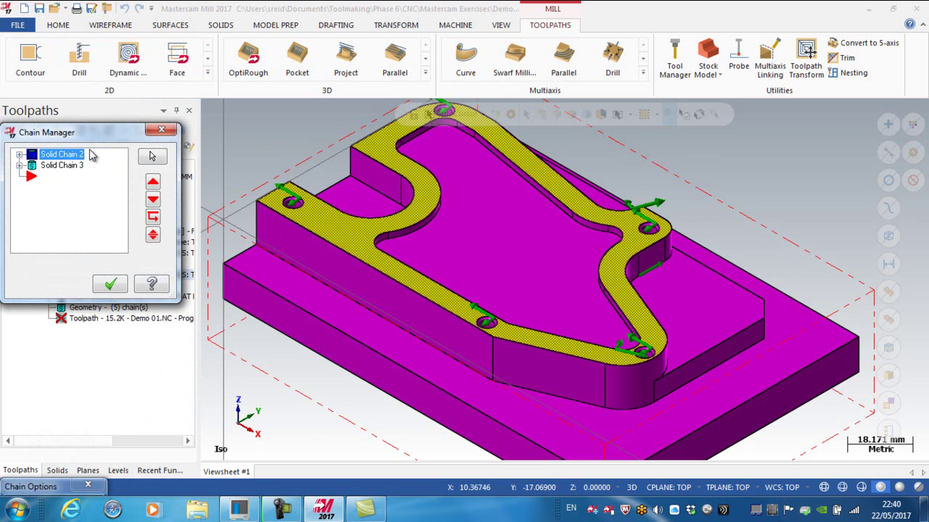
{"action": "left_click", "coordinate": [72, 167]}
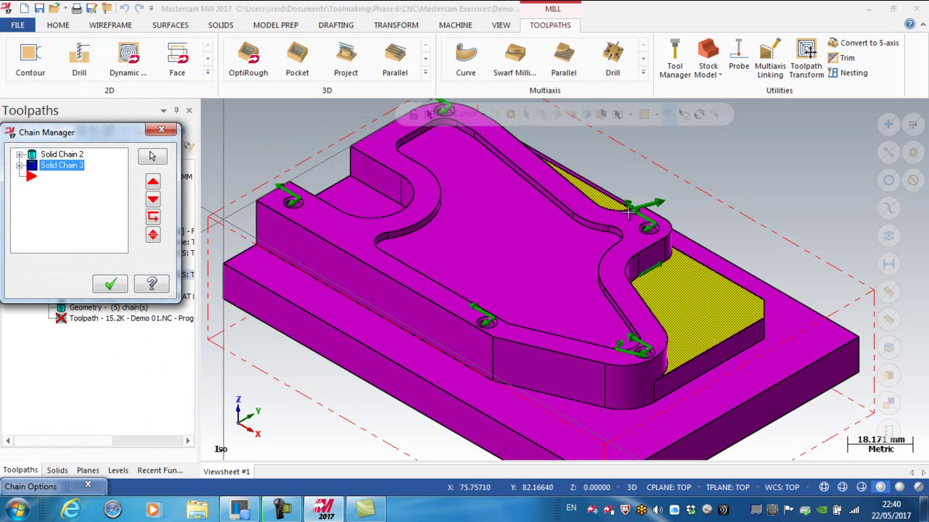
{"action": "right_click", "coordinate": [72, 169]}
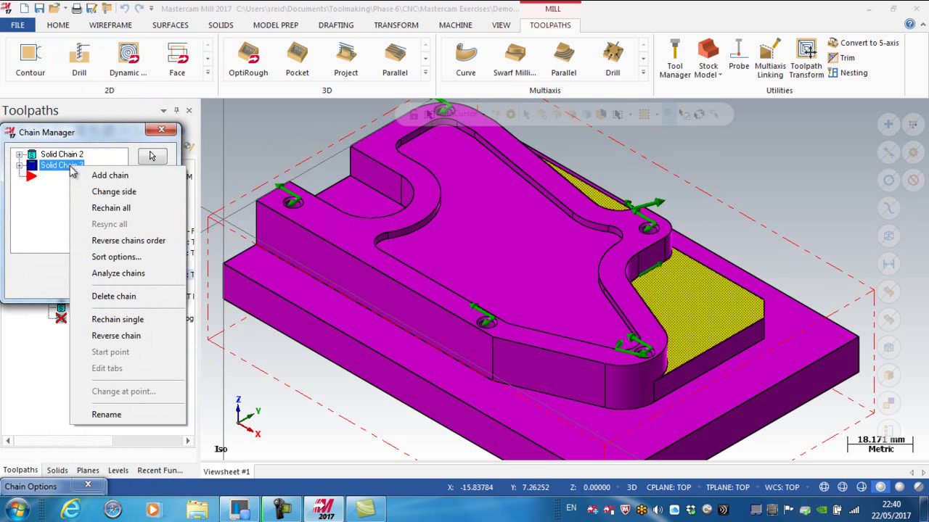
{"action": "left_click", "coordinate": [105, 297]}
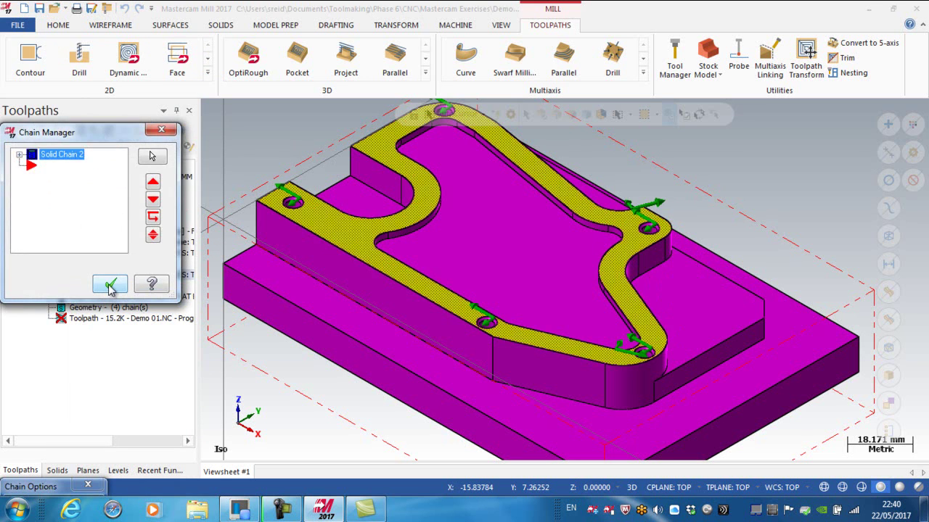
{"action": "left_click", "coordinate": [110, 286]}
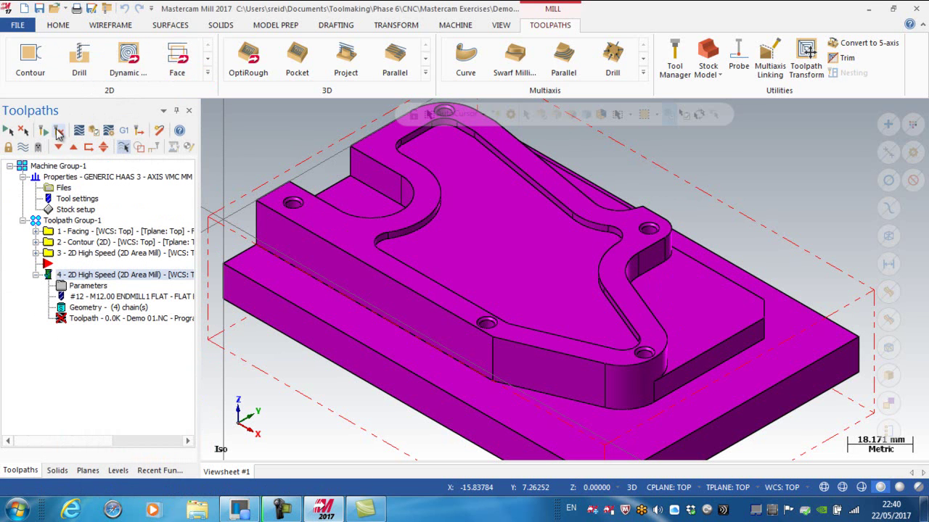
Regenerate operation 4 and backplot it, scrubbing the tool through the open slot
{"action": "left_click", "coordinate": [60, 132]}
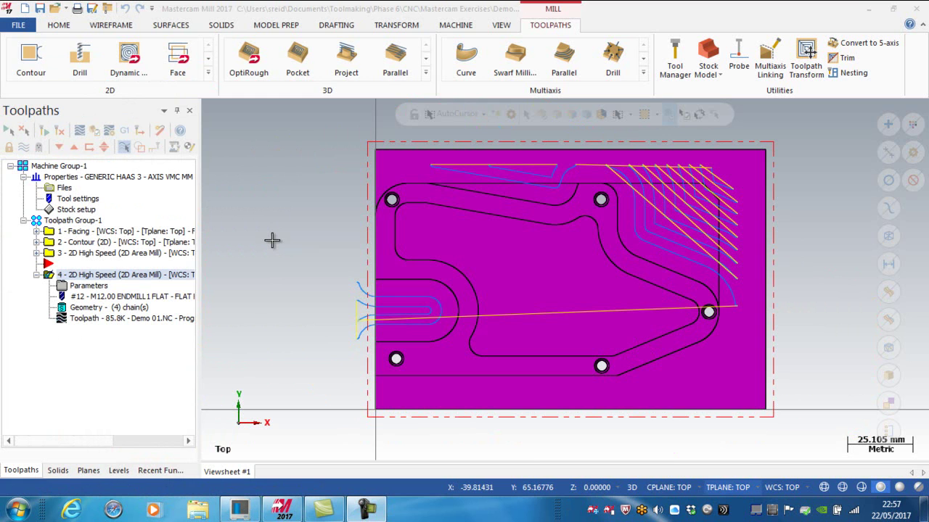
{"action": "left_click", "coordinate": [109, 320]}
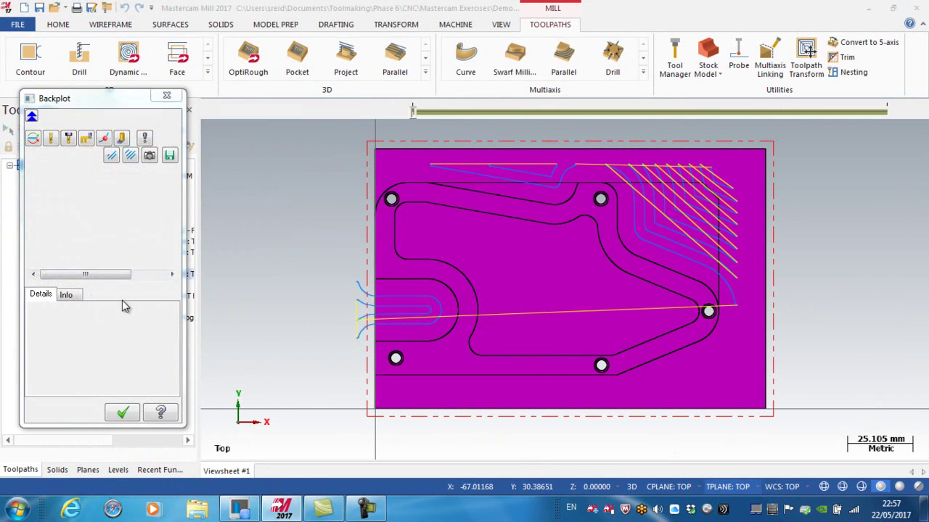
{"action": "left_click", "coordinate": [415, 115]}
{"action": "left_click_drag", "start_coordinate": [413, 110], "coordinate": [787, 185]}
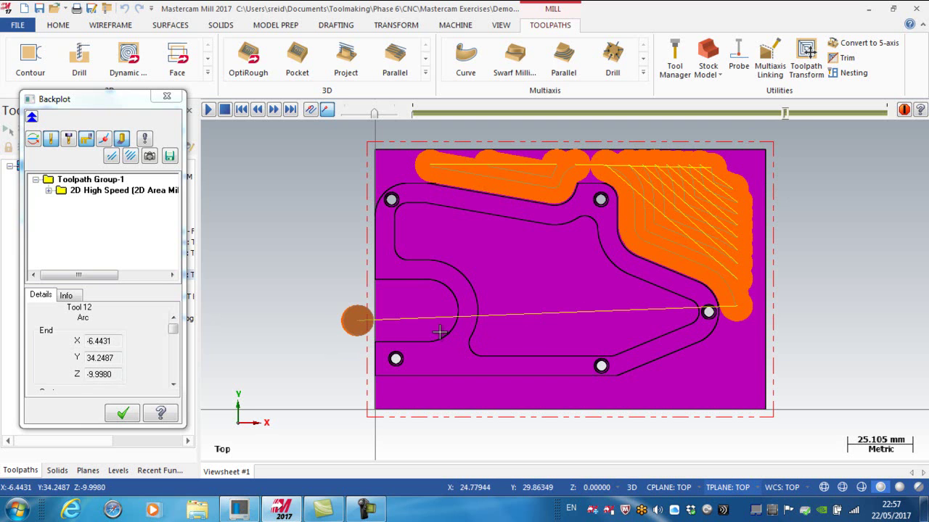
{"action": "scroll", "coordinate": [403, 332], "scroll_direction": "up", "scroll_amount": 3}
{"action": "scroll", "coordinate": [402, 332], "scroll_direction": "up", "scroll_amount": 5}
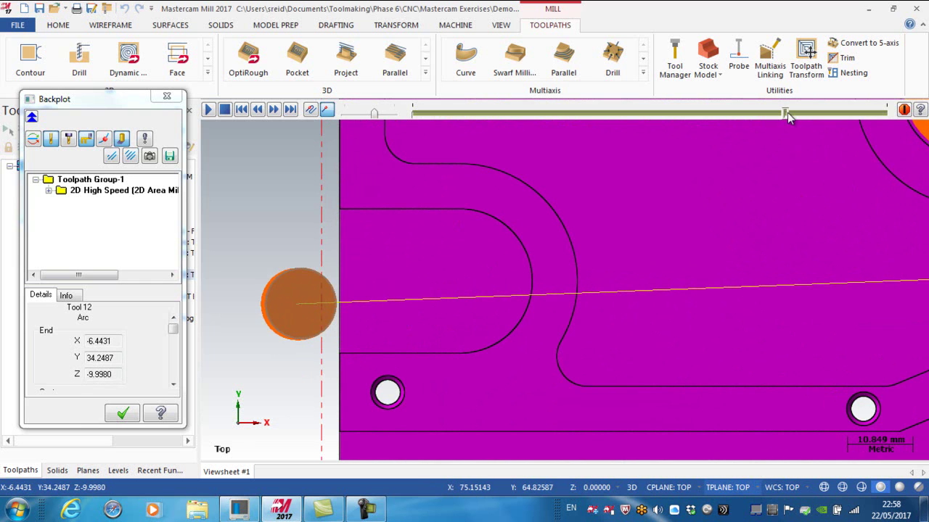
{"action": "left_click_drag", "start_coordinate": [788, 113], "coordinate": [794, 114]}
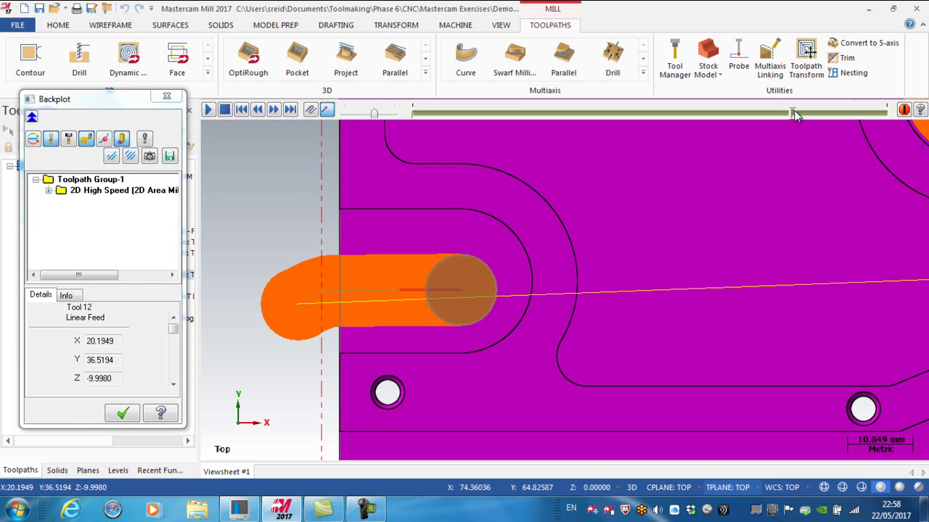
{"action": "left_click_drag", "start_coordinate": [793, 116], "coordinate": [762, 114]}
{"action": "key", "text": "Escape"}
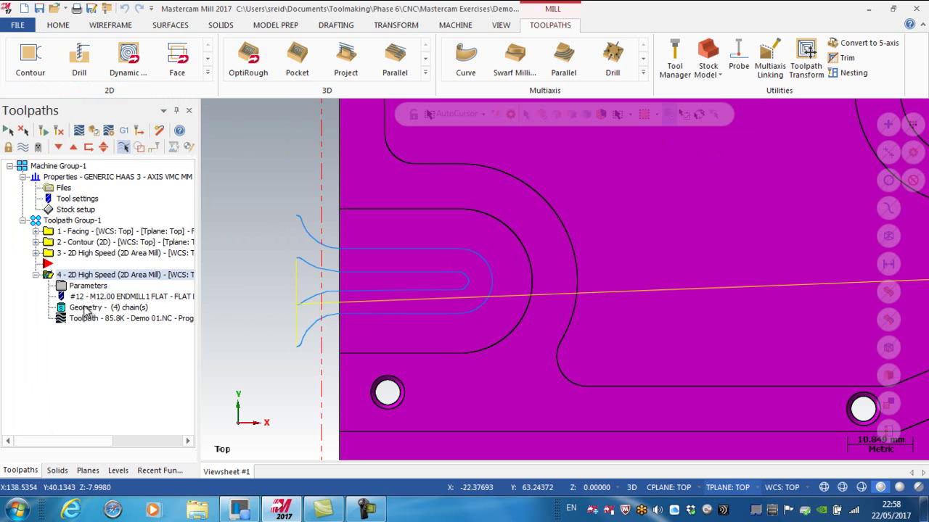
Set operation 4's trochoidal motion to Minimize burial with 80% stepover adjustment
{"action": "left_click", "coordinate": [88, 289]}
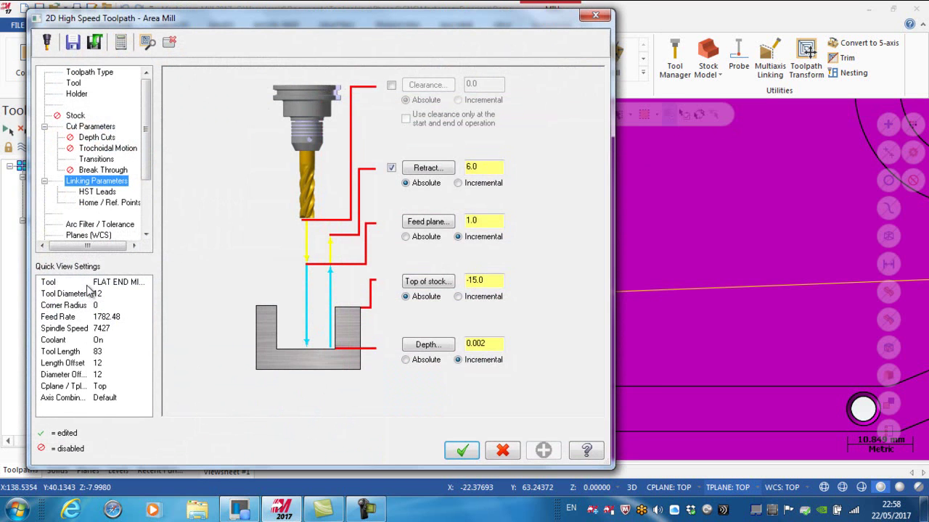
{"action": "left_click", "coordinate": [109, 150]}
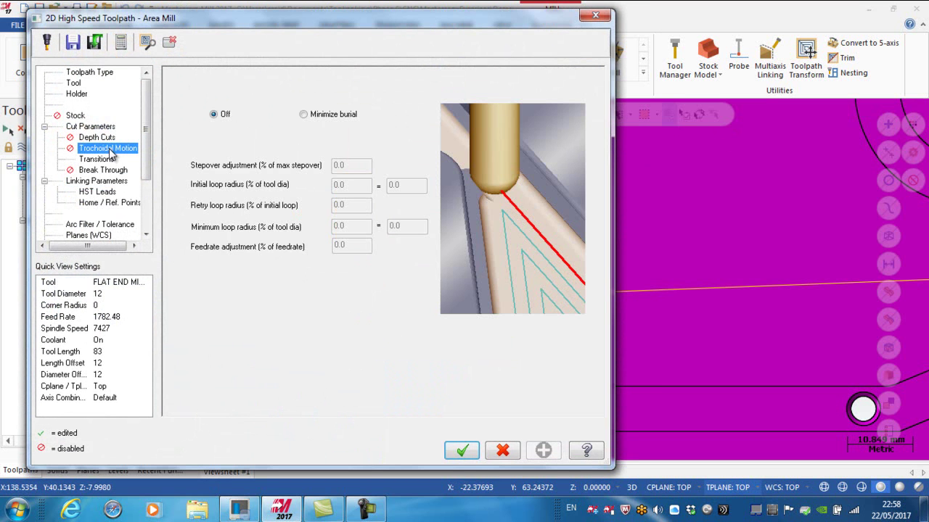
{"action": "left_click", "coordinate": [304, 116]}
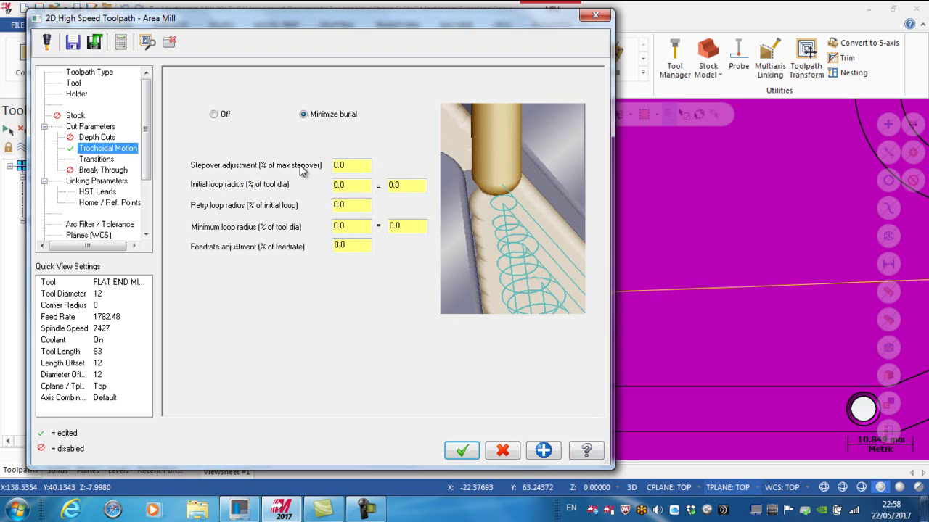
{"action": "double_click", "coordinate": [351, 166]}
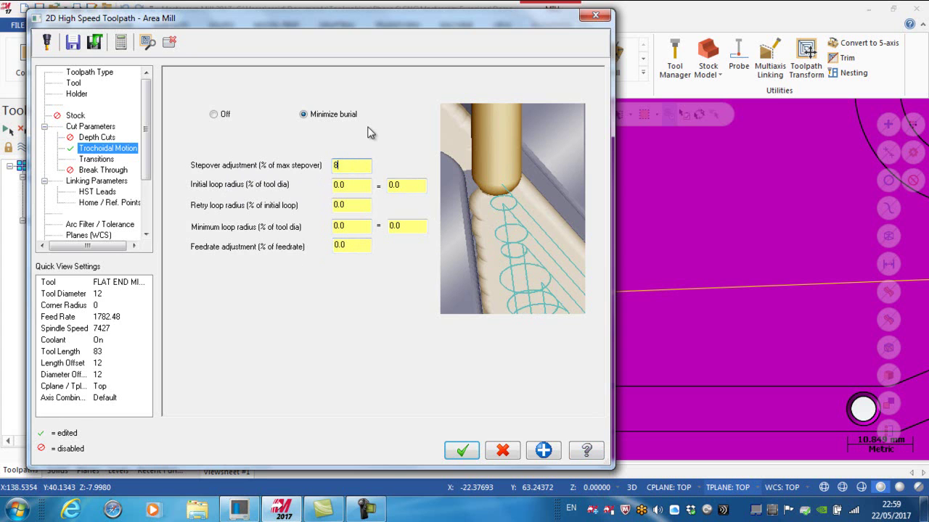
{"action": "key", "text": "Tab"}
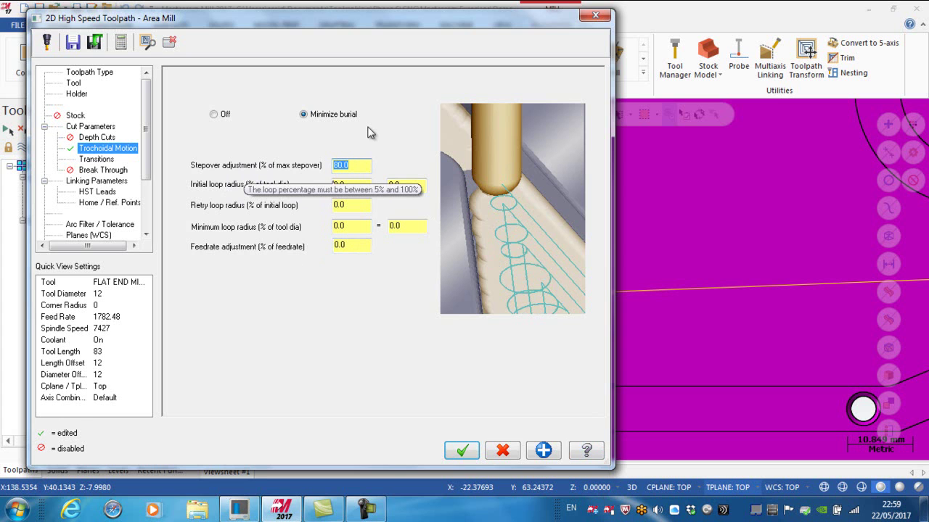
Set initial and retry loop radii to 50%, minimum loop 25%, feedrate adjustment 70%
{"action": "type", "text": "50"}
{"action": "left_click", "coordinate": [356, 206]}
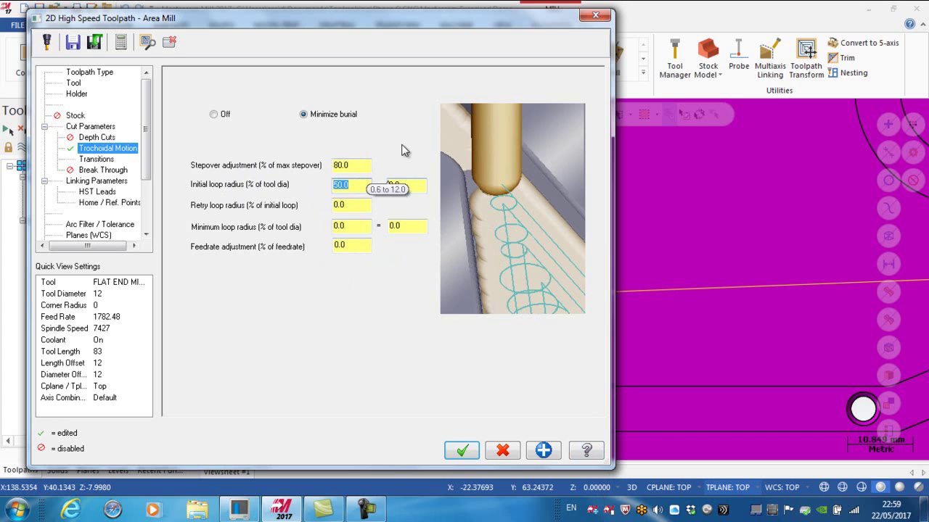
{"action": "left_click", "coordinate": [357, 206]}
{"action": "type", "text": "0"}
{"action": "key", "text": "BackSpace"}
{"action": "type", "text": "50"}
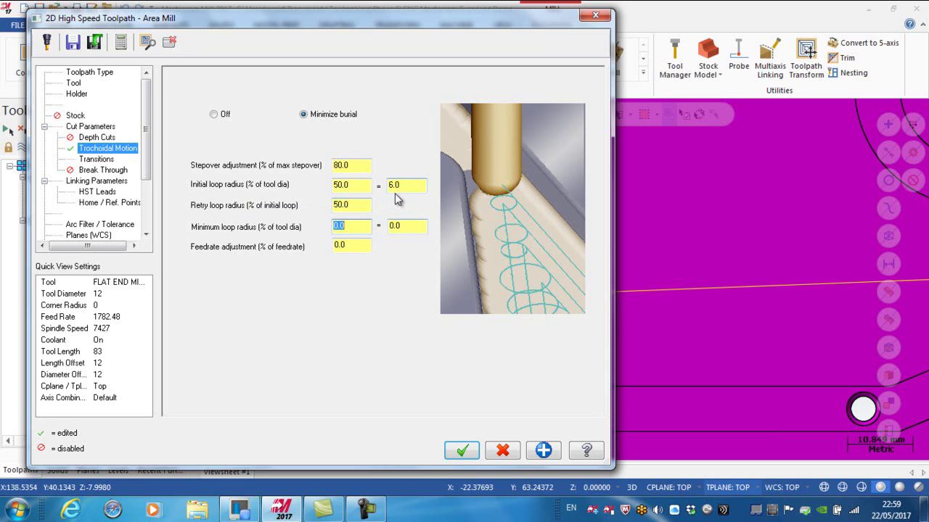
{"action": "key", "text": "Tab"}
{"action": "type", "text": "25"}
{"action": "key", "text": "Tab"}
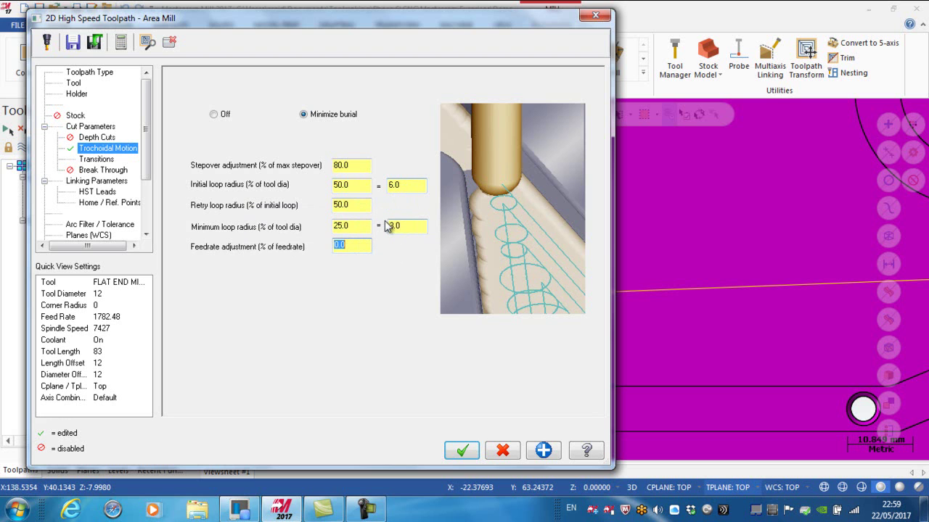
{"action": "type", "text": "70"}
{"action": "key", "text": "Tab"}
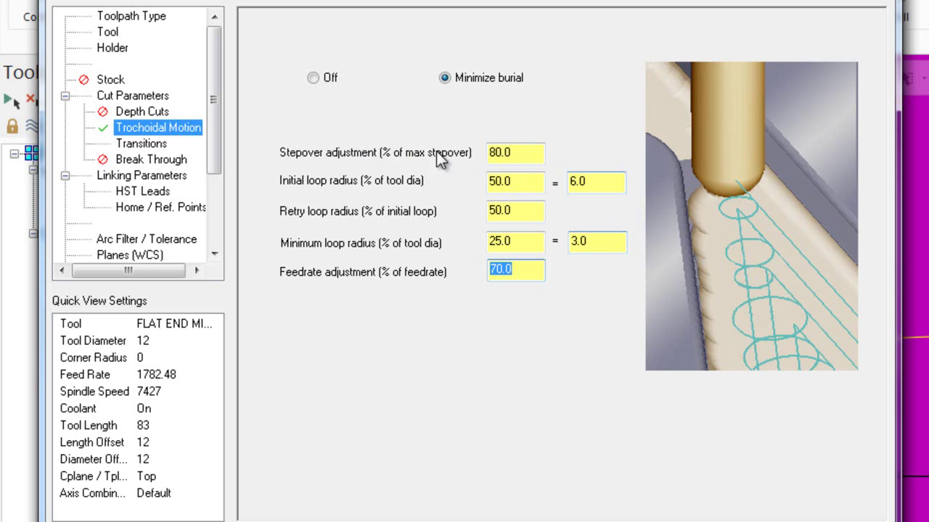
Set the trochoidal minimum loop radius to 2.0 mm and accept the parameters
{"action": "left_click", "coordinate": [160, 95]}
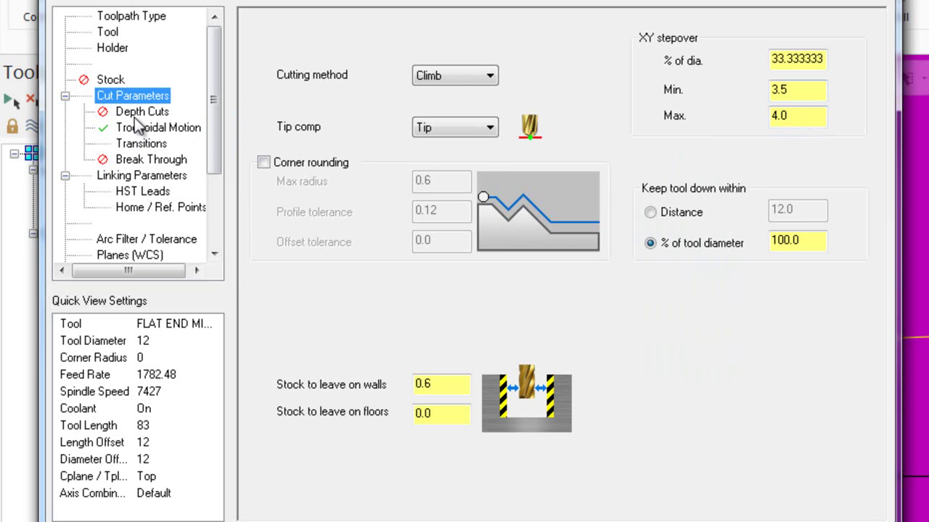
{"action": "left_click", "coordinate": [154, 127]}
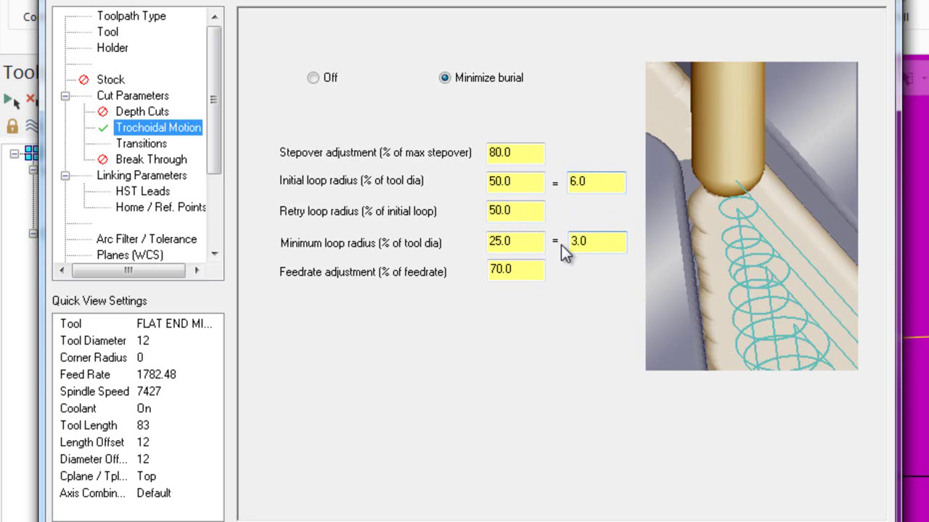
{"action": "left_click_drag", "start_coordinate": [513, 243], "coordinate": [466, 244]}
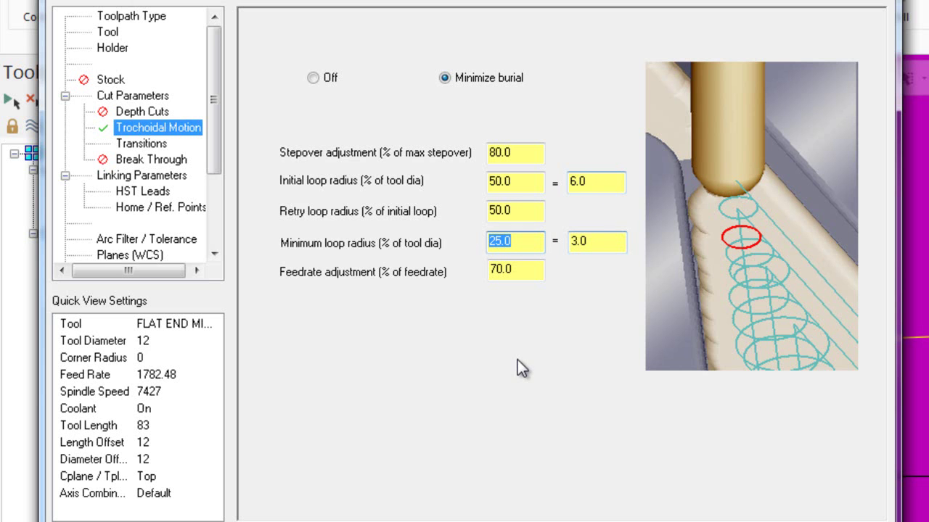
{"action": "left_click_drag", "start_coordinate": [588, 242], "coordinate": [563, 242]}
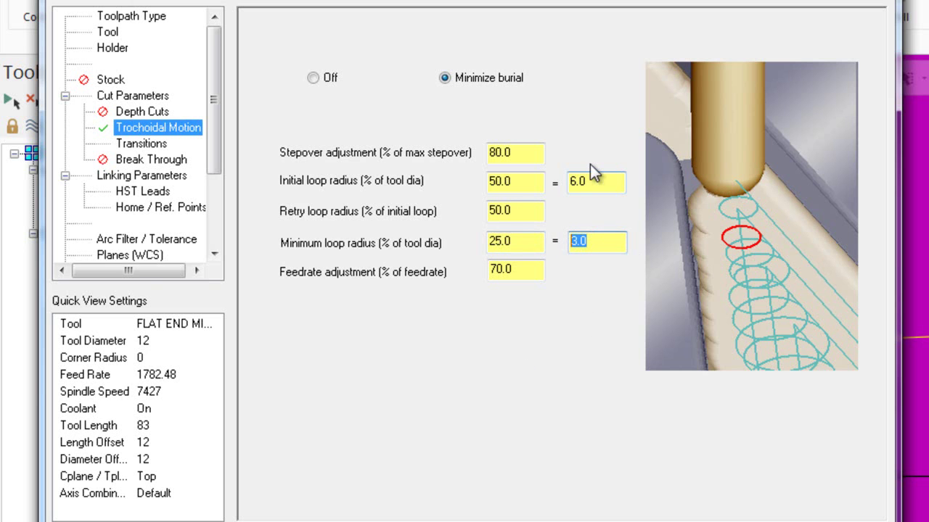
{"action": "type", "text": "2"}
{"action": "key", "text": "Return"}
{"action": "left_click", "coordinate": [108, 33]}
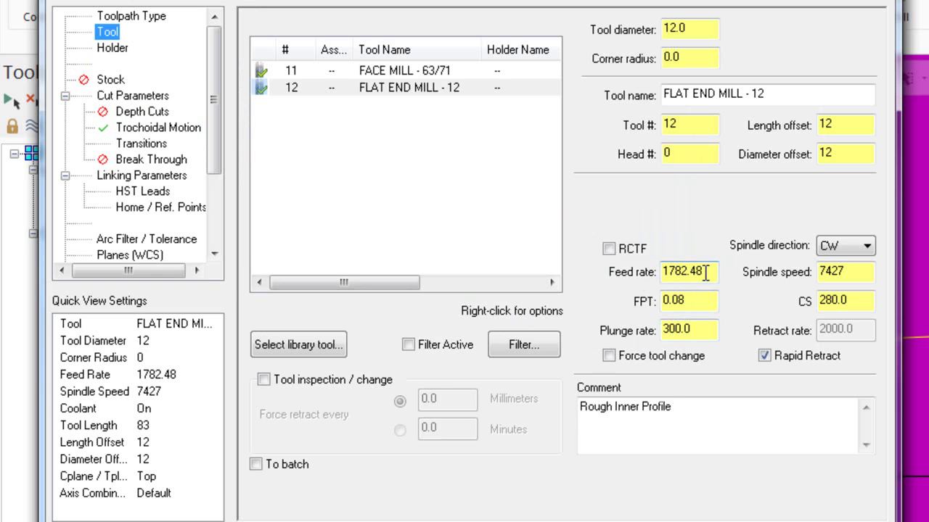
{"action": "left_click_drag", "start_coordinate": [706, 272], "coordinate": [683, 271]}
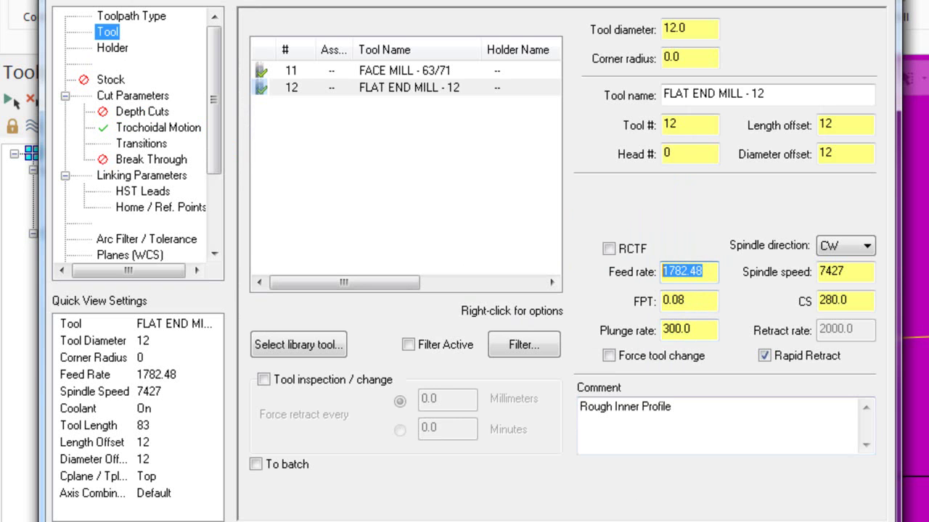
{"action": "key", "text": "Return"}
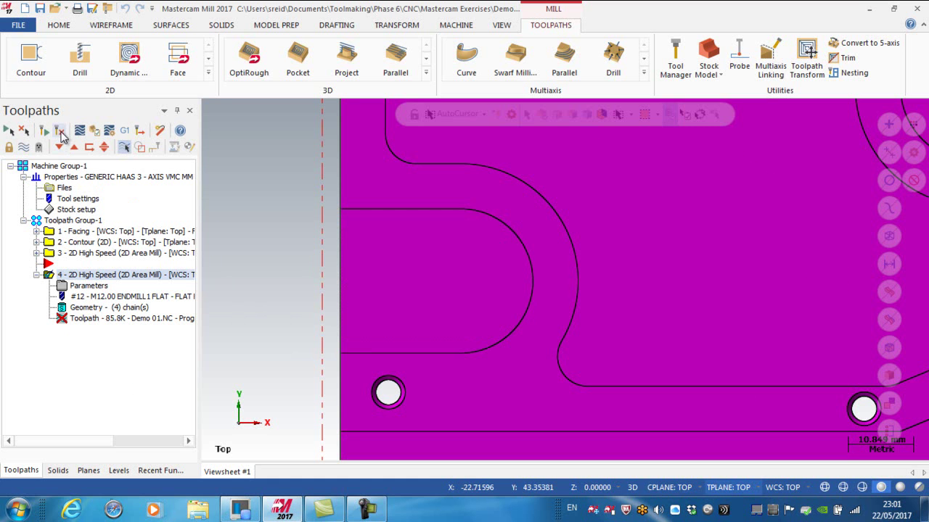
Regenerate the area mill and backplot its trochoidal loops through the open slot
{"action": "left_click", "coordinate": [87, 102]}
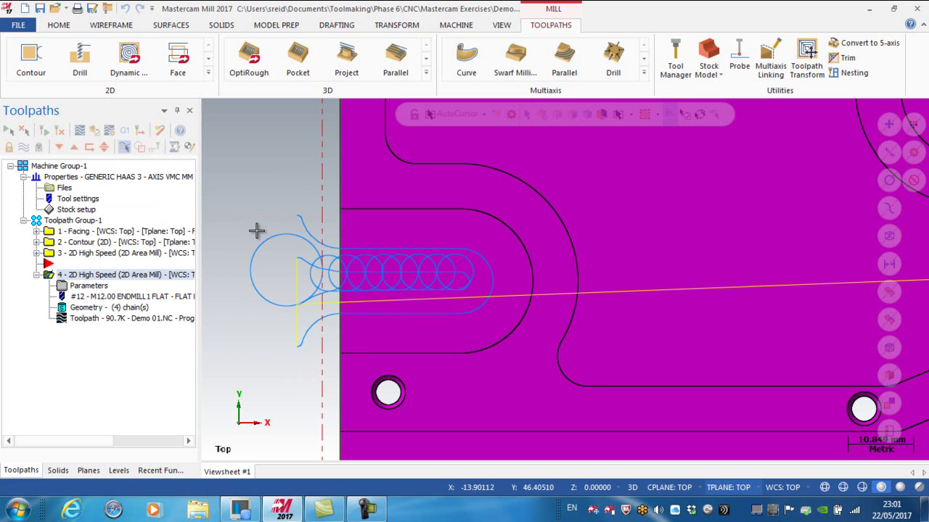
{"action": "left_click", "coordinate": [113, 320]}
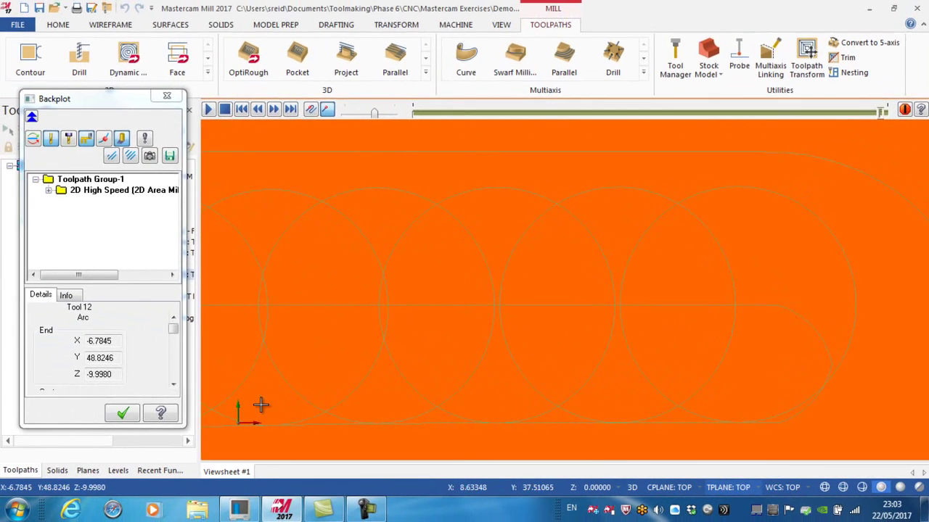
{"action": "left_click", "coordinate": [122, 415]}
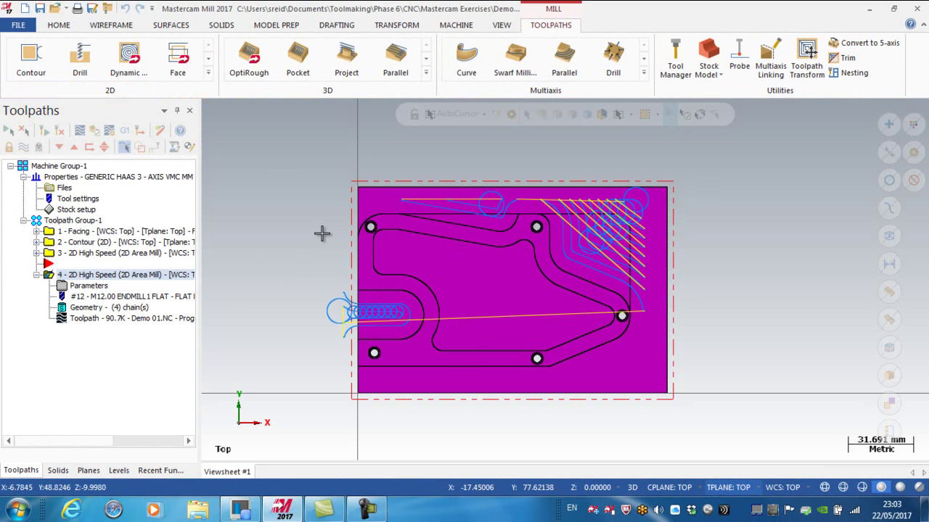
Switch operation 4's toolpath type from Area Mill to Dynamic Mill
{"action": "left_click", "coordinate": [98, 289]}
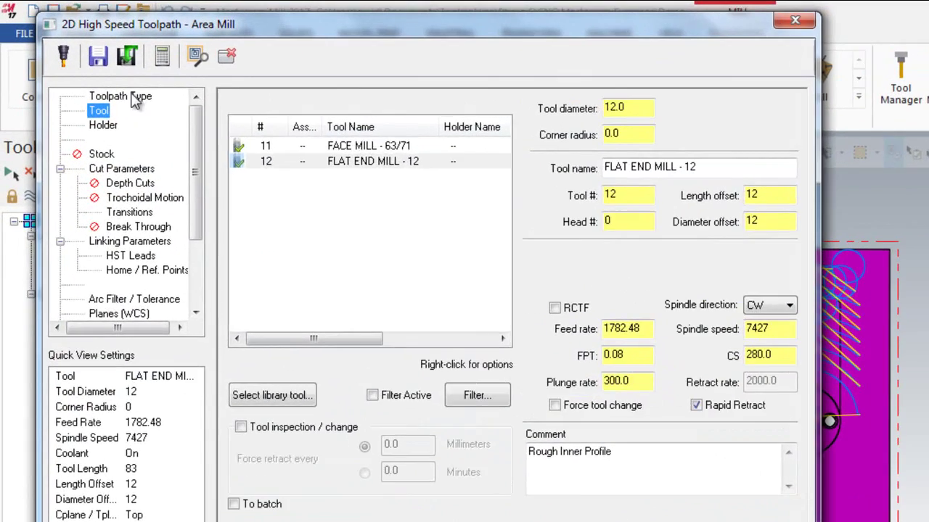
{"action": "left_click", "coordinate": [104, 73]}
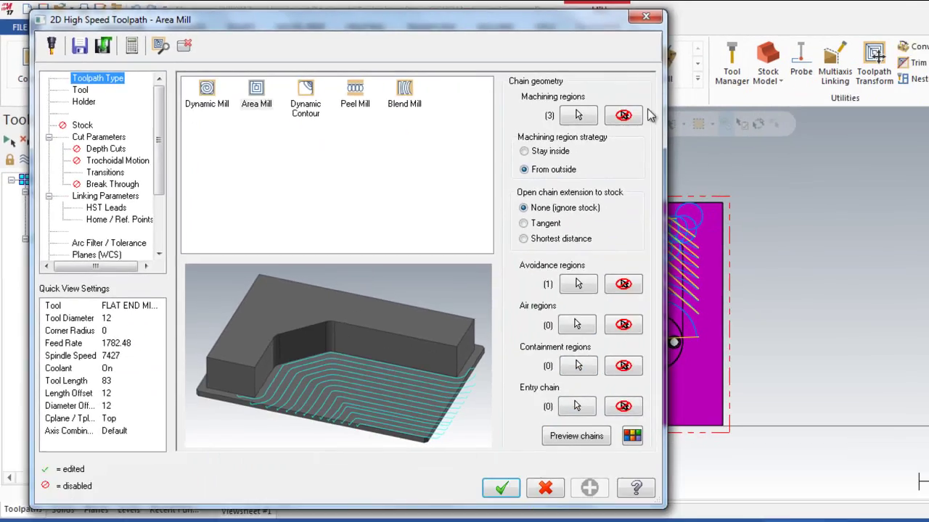
{"action": "left_click", "coordinate": [498, 487]}
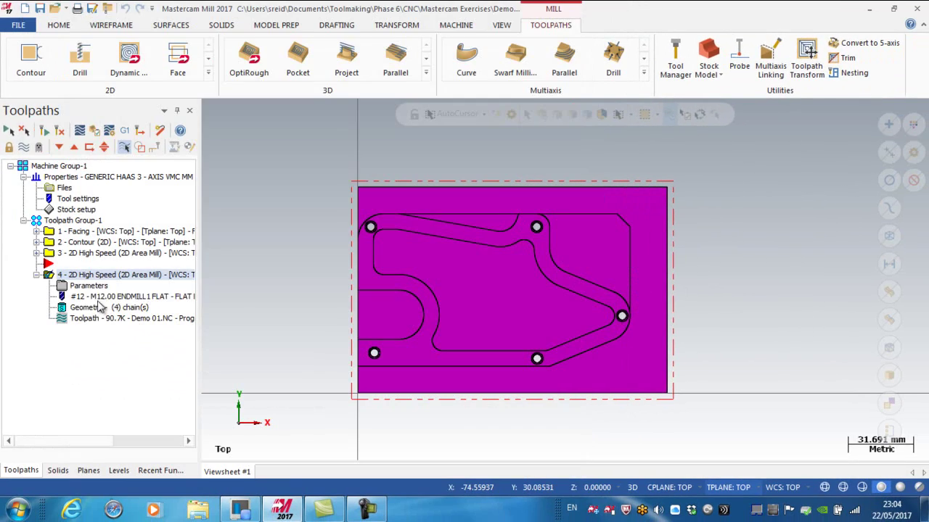
{"action": "left_click", "coordinate": [96, 288]}
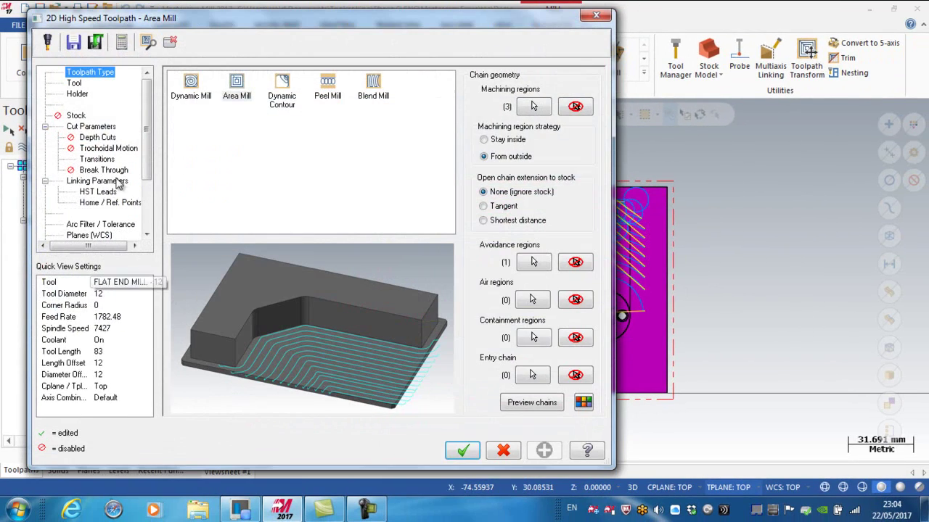
{"action": "left_click", "coordinate": [193, 83]}
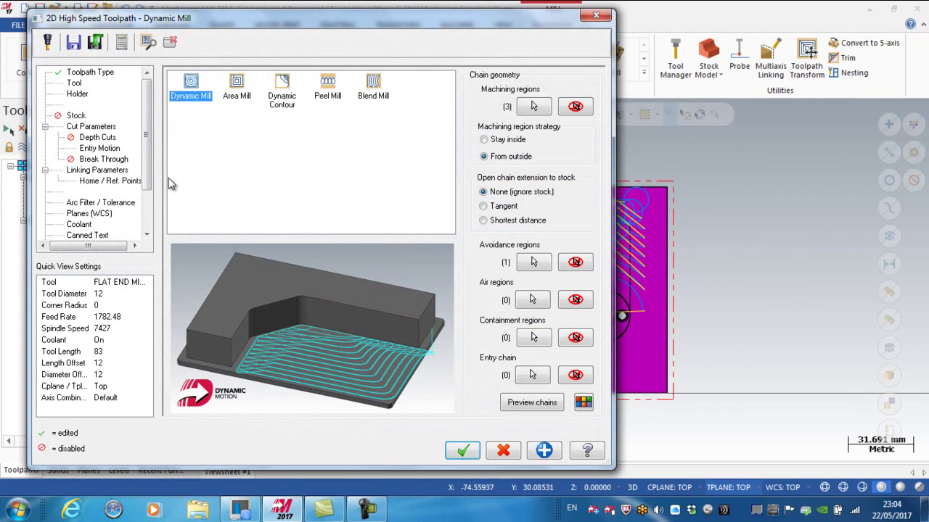
{"action": "left_click", "coordinate": [462, 450]}
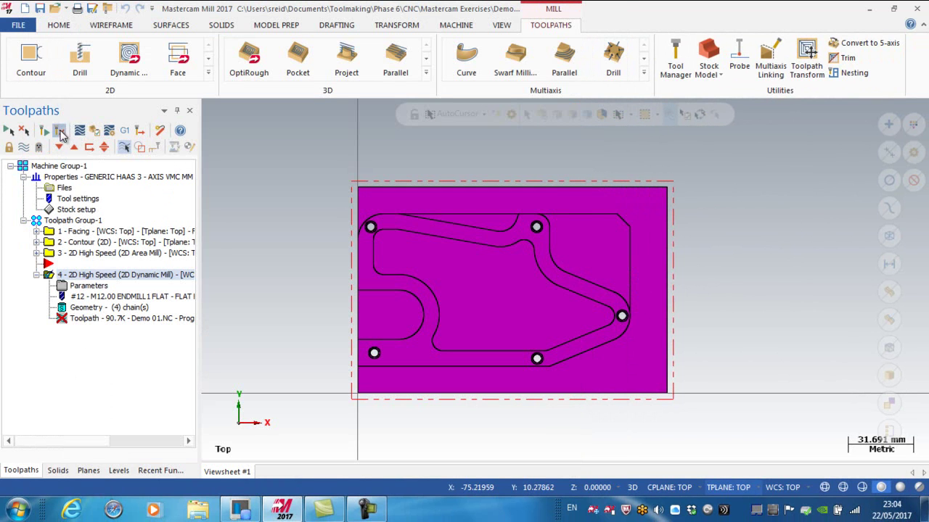
Regenerate operation 4, zoom in on the slot loops, then back out to the whole part
{"action": "left_click", "coordinate": [60, 132]}
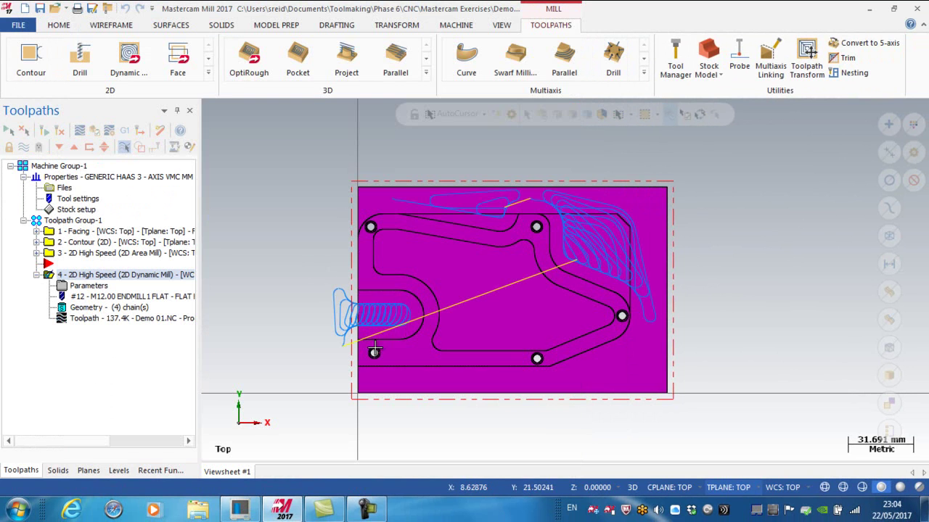
{"action": "scroll", "coordinate": [388, 320], "scroll_direction": "up", "scroll_amount": 3}
{"action": "scroll", "coordinate": [390, 317], "scroll_direction": "up", "scroll_amount": 2}
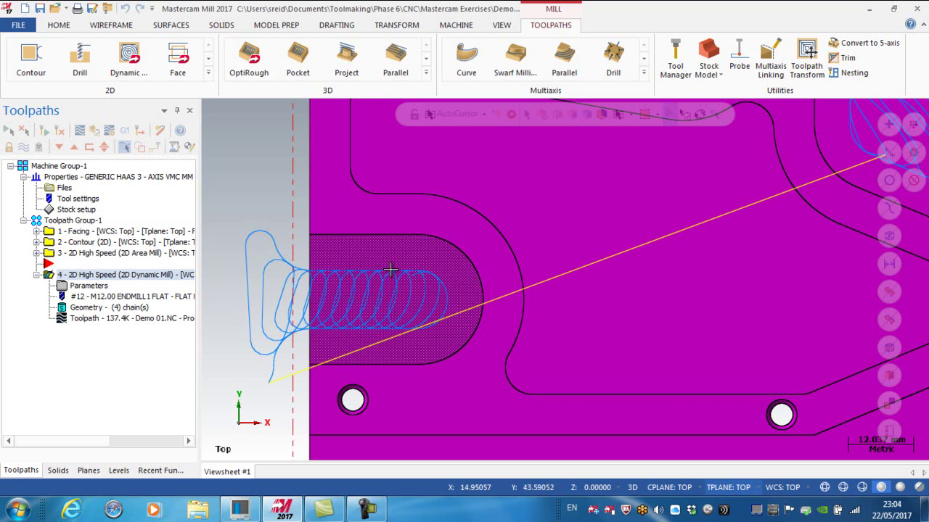
{"action": "scroll", "coordinate": [357, 293], "scroll_direction": "down", "scroll_amount": 5}
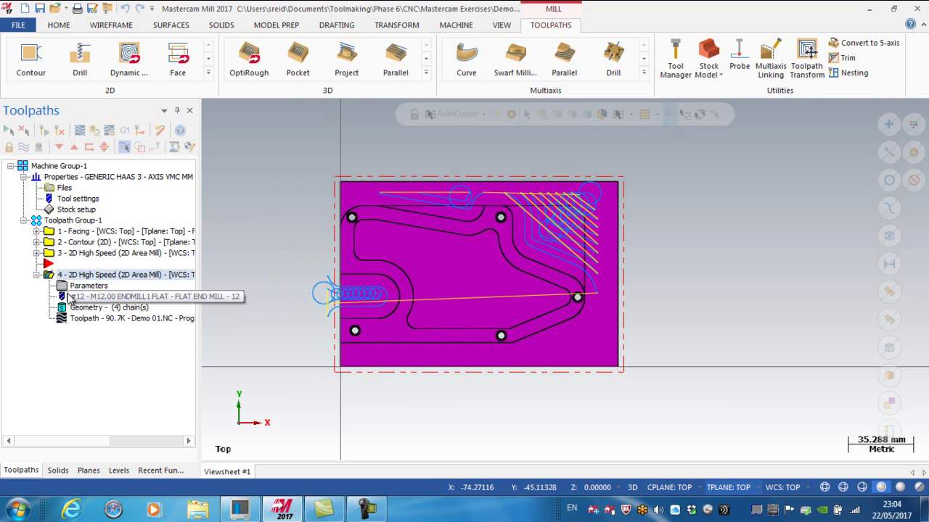
Collapse operation 4 and copy it after itself as operation 5
{"action": "left_click", "coordinate": [36, 275]}
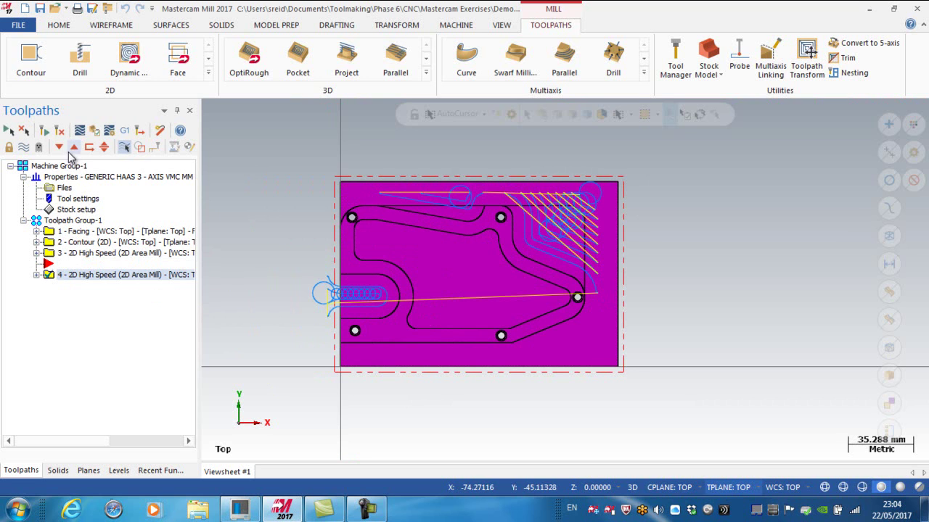
{"action": "left_click", "coordinate": [60, 148]}
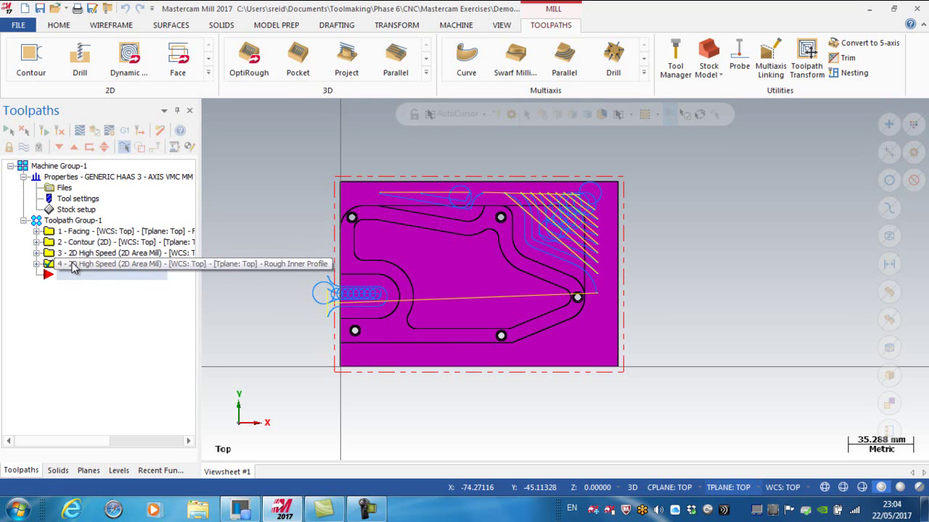
{"action": "right_click_drag", "start_coordinate": [73, 268], "coordinate": [90, 330]}
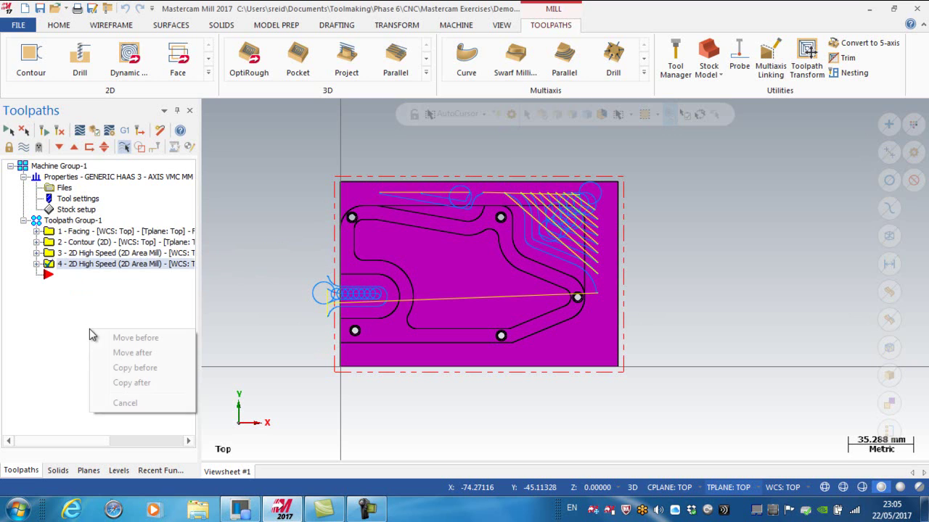
{"action": "left_click", "coordinate": [129, 383]}
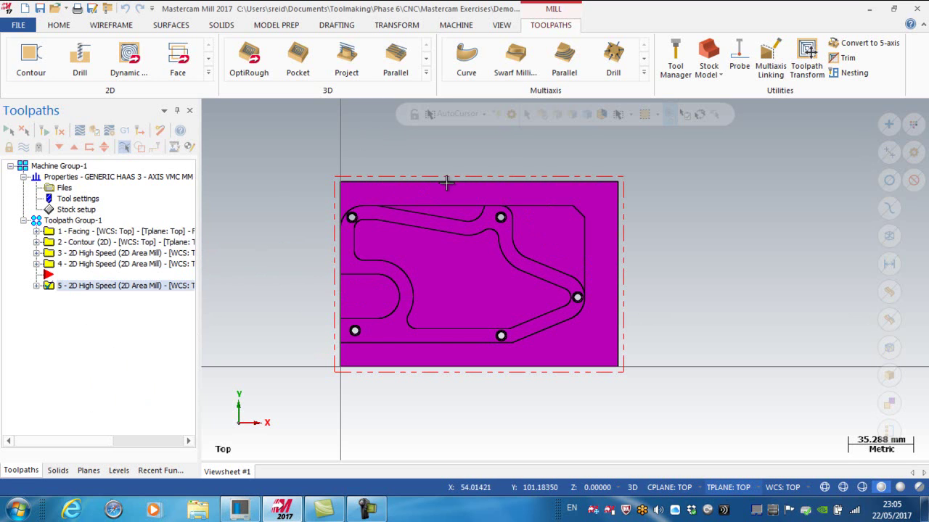
Delete Solid Chain 6, the open slot, from operation 4's machining regions, leaving 3 chains
{"action": "left_click", "coordinate": [36, 264]}
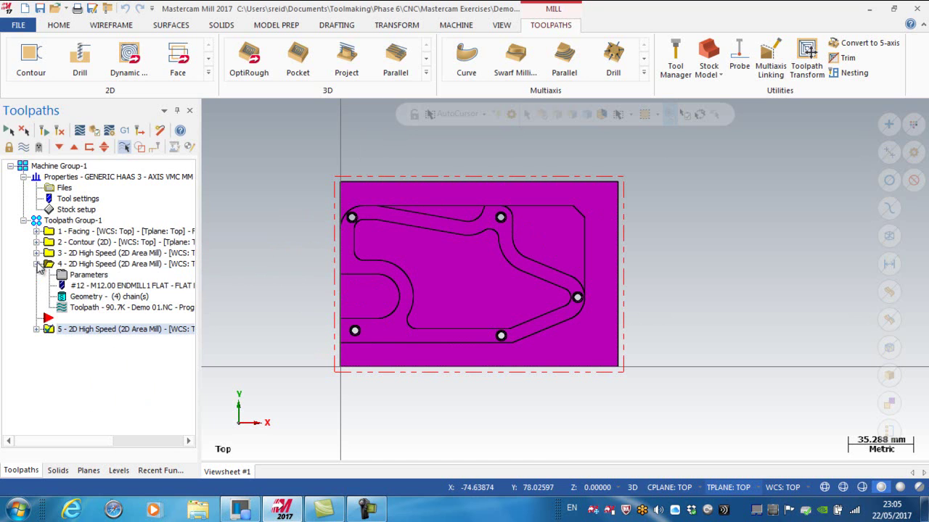
{"action": "left_click", "coordinate": [91, 299]}
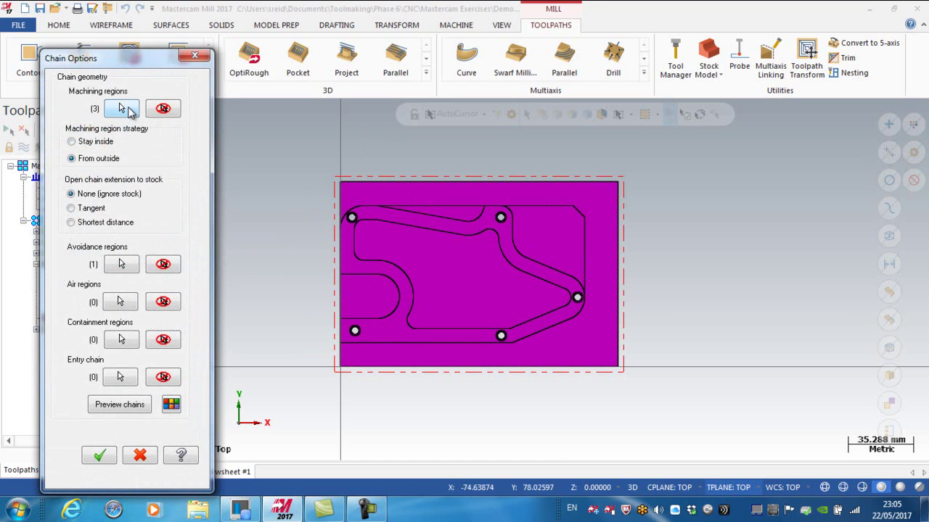
{"action": "left_click", "coordinate": [121, 109]}
{"action": "left_click", "coordinate": [75, 221]}
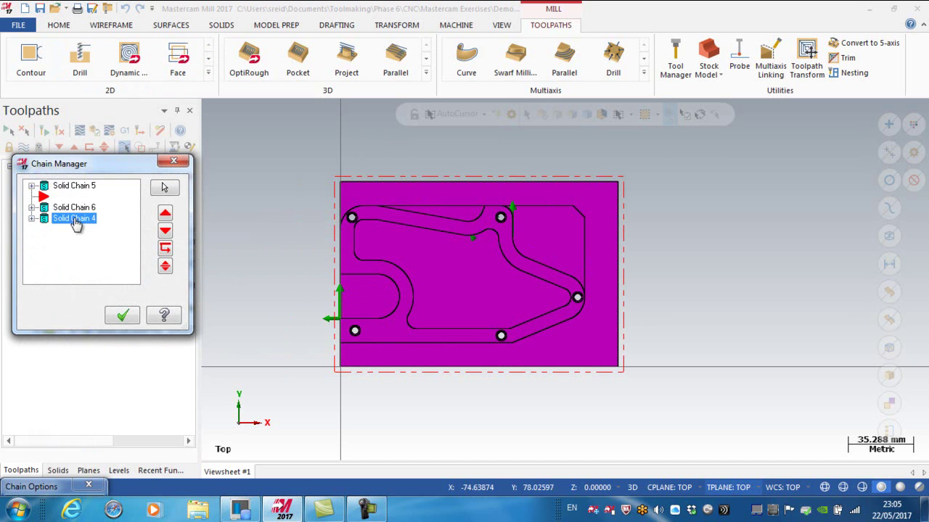
{"action": "left_click", "coordinate": [85, 208]}
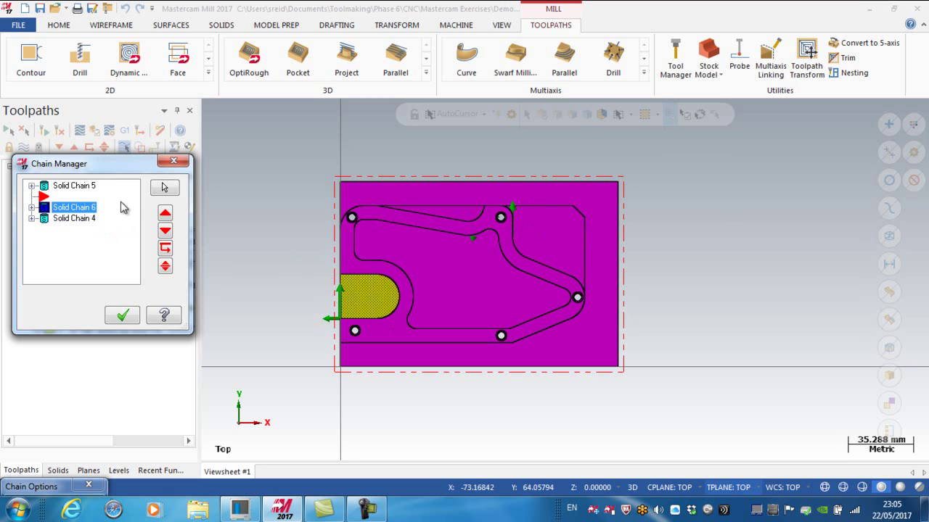
{"action": "right_click", "coordinate": [92, 209]}
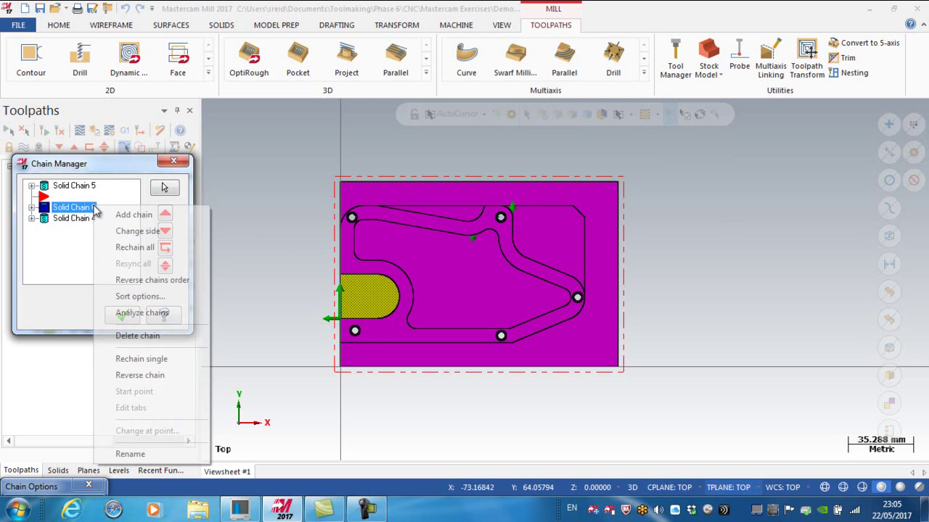
{"action": "left_click", "coordinate": [138, 335]}
{"action": "left_click", "coordinate": [121, 315]}
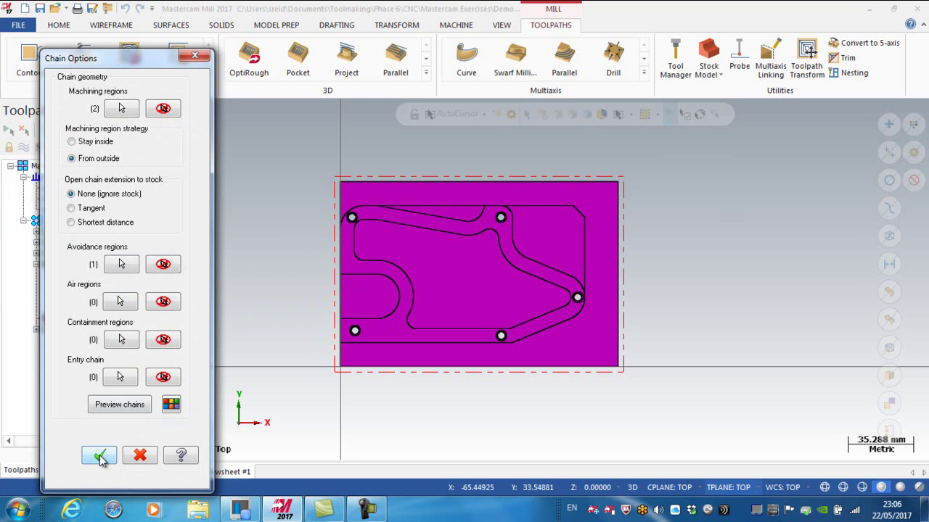
{"action": "left_click", "coordinate": [100, 456]}
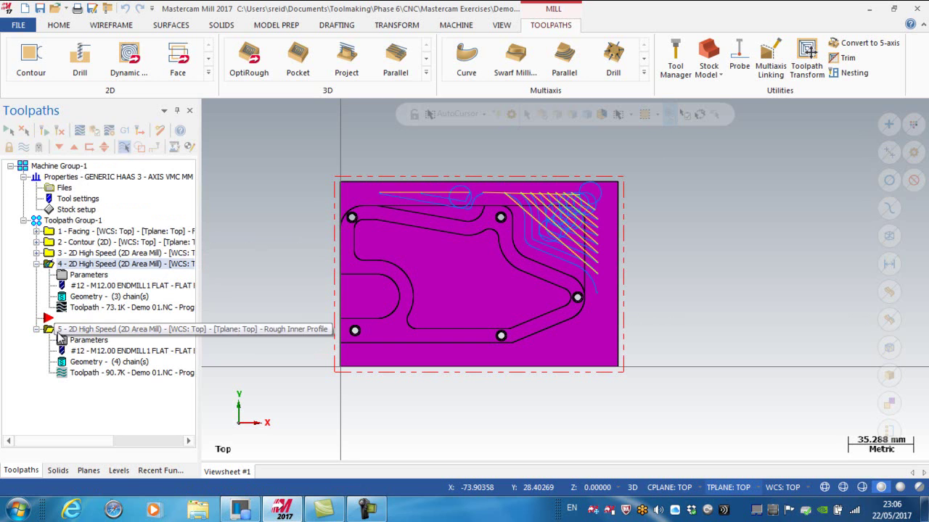
Delete Solid Chains 5 and 4 from operation 5's machining regions, keeping only the slot
{"action": "left_click", "coordinate": [95, 362]}
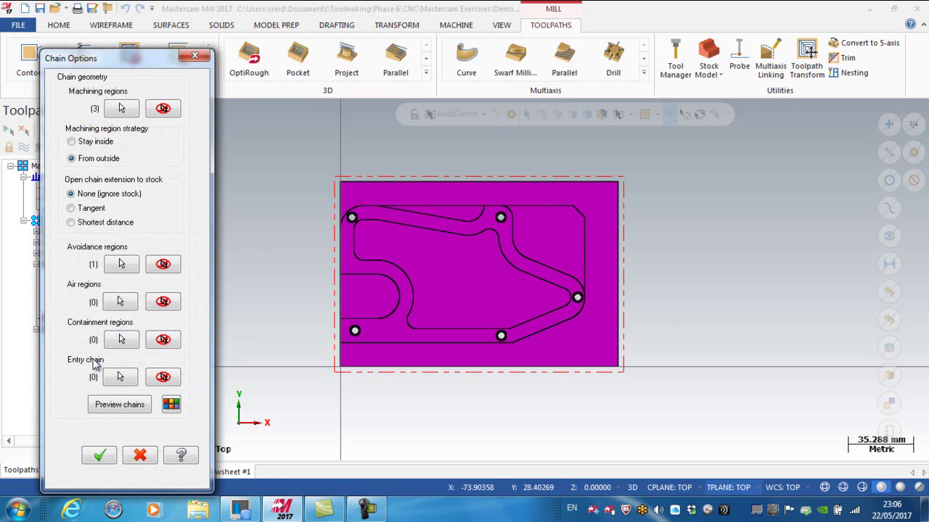
{"action": "left_click", "coordinate": [122, 109]}
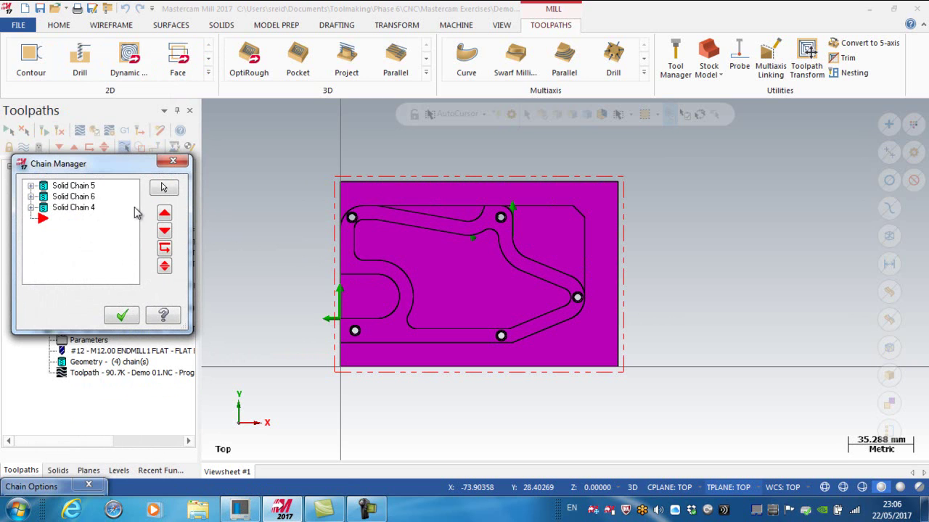
{"action": "left_click", "coordinate": [89, 188]}
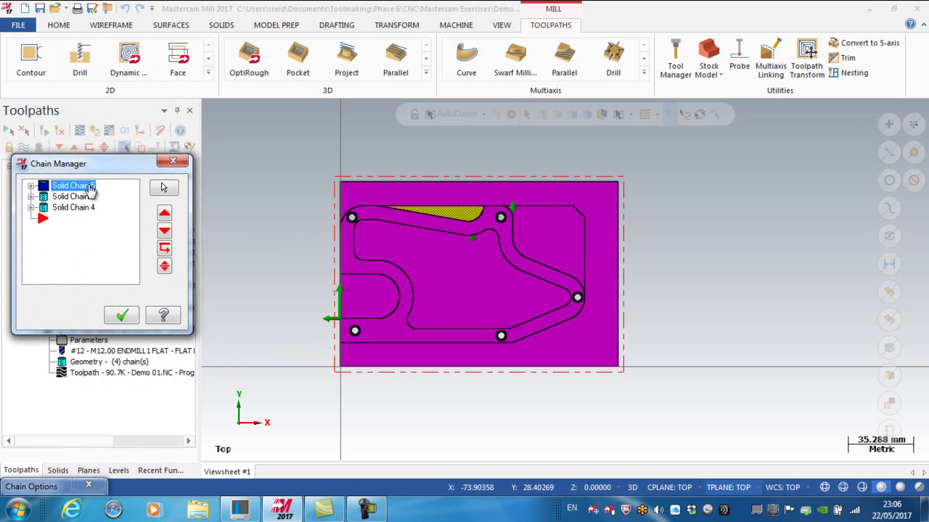
{"action": "right_click", "coordinate": [90, 189]}
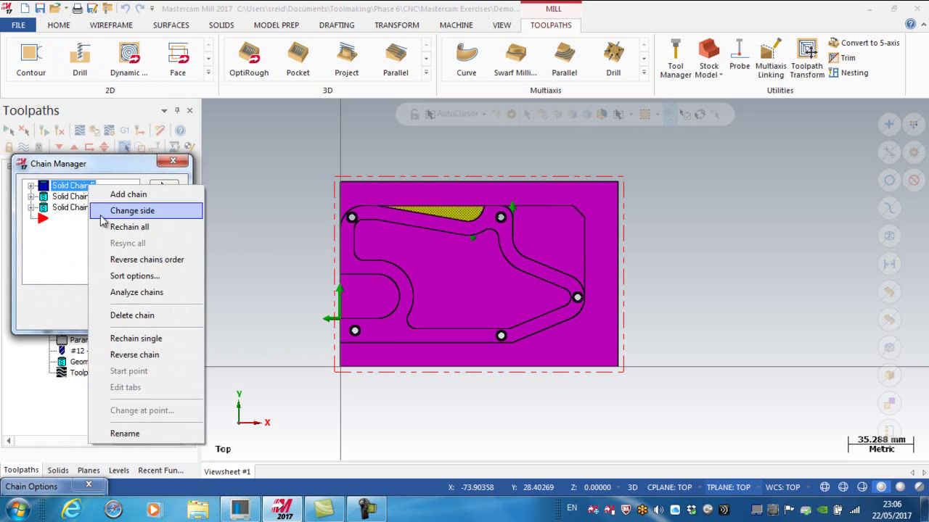
{"action": "left_click", "coordinate": [128, 317]}
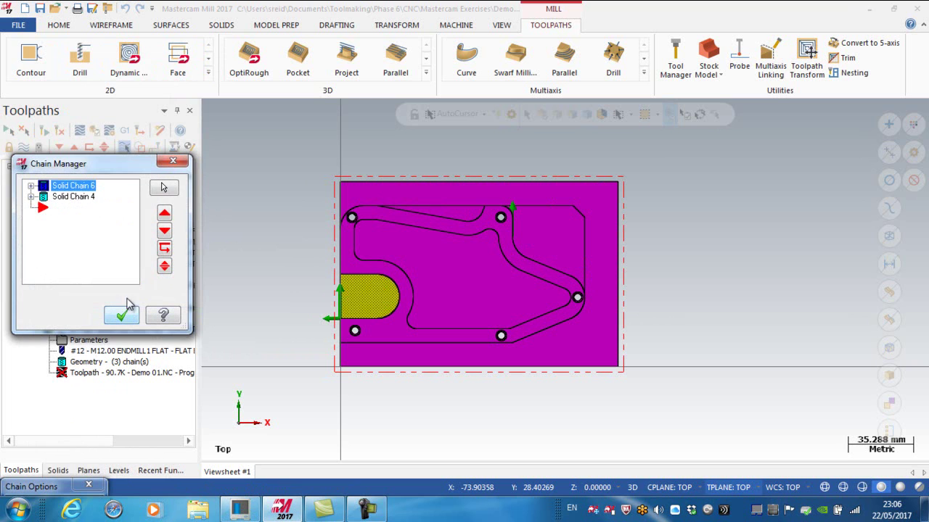
{"action": "left_click", "coordinate": [90, 198]}
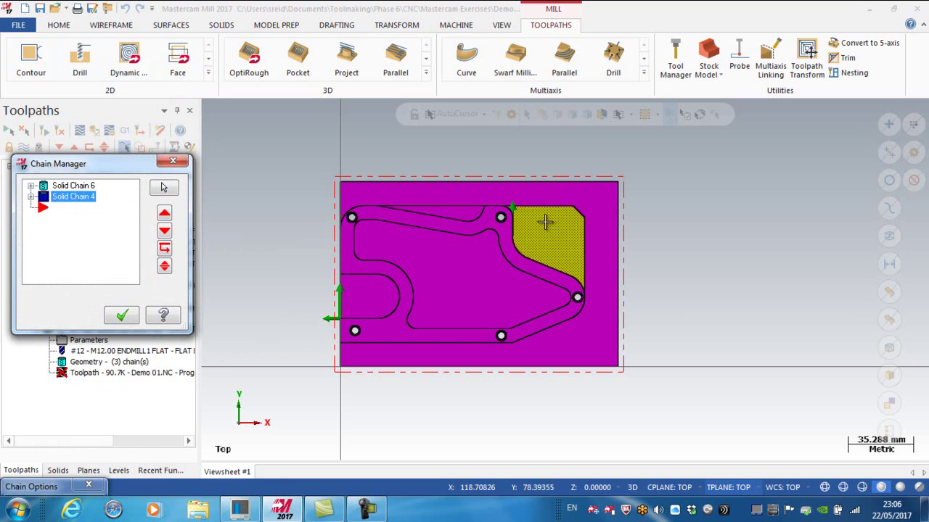
{"action": "right_click", "coordinate": [88, 204]}
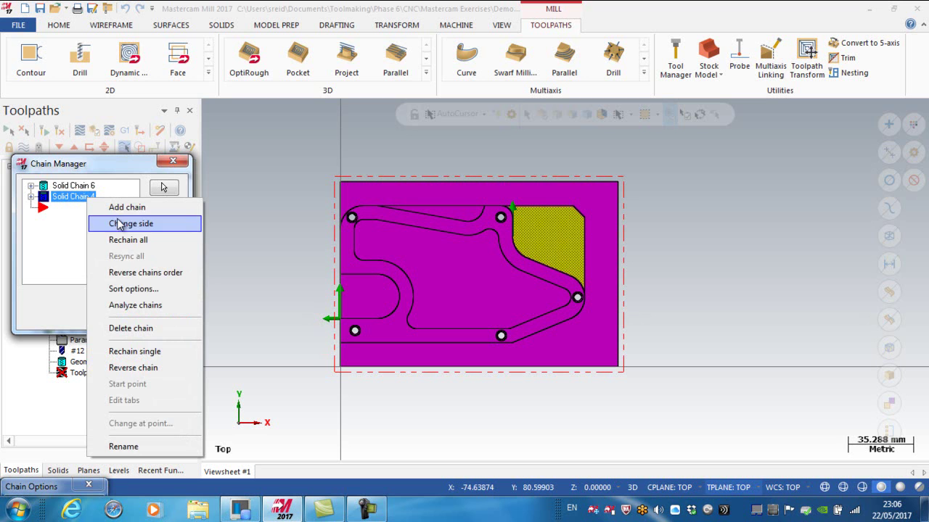
{"action": "left_click", "coordinate": [127, 328]}
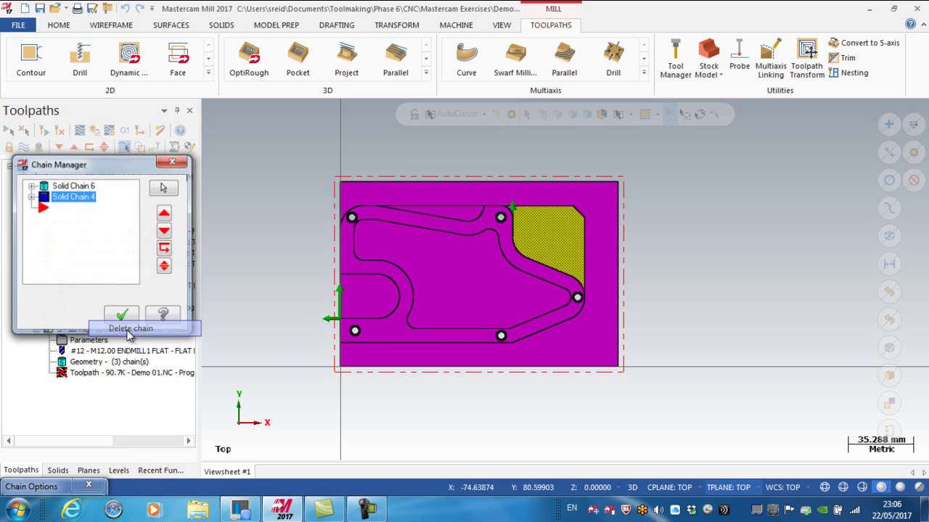
{"action": "left_click", "coordinate": [120, 312]}
{"action": "left_click", "coordinate": [120, 308]}
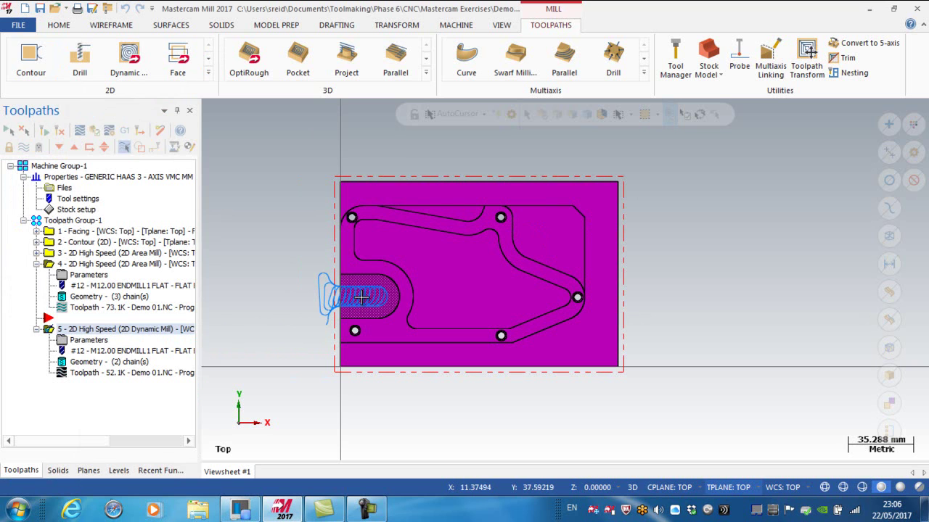
Set operation 5's micro lift back feedrate to 3200 and regenerate the Dynamic Mill toolpath
{"action": "left_click", "coordinate": [108, 266]}
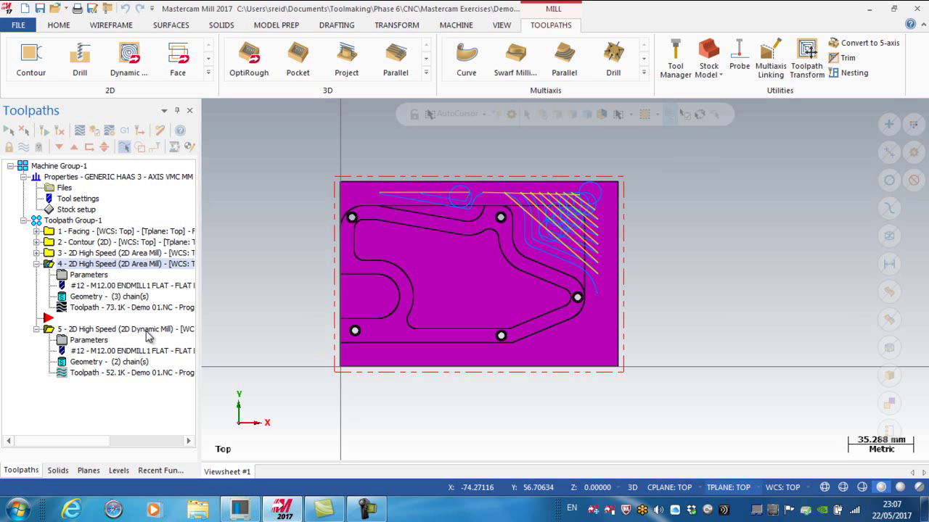
{"action": "left_click", "coordinate": [98, 342]}
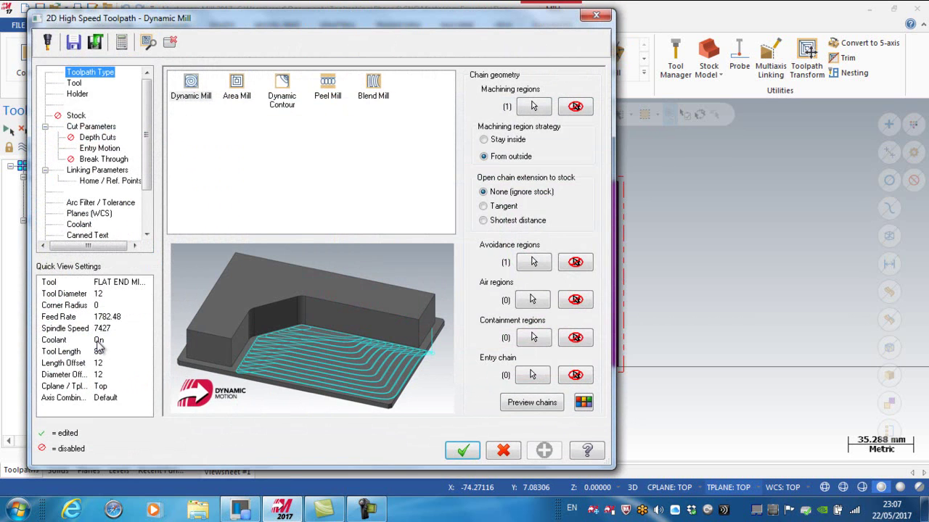
{"action": "left_click", "coordinate": [91, 126]}
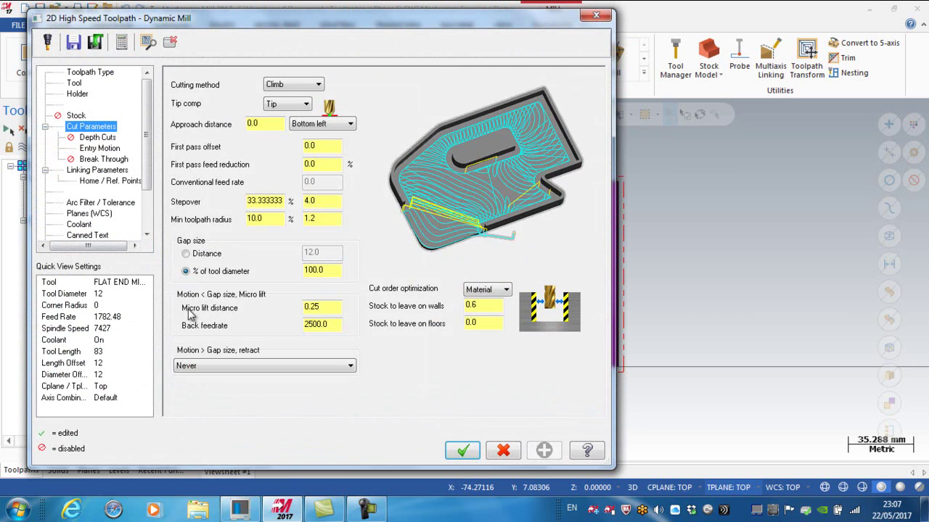
{"action": "left_click", "coordinate": [333, 308]}
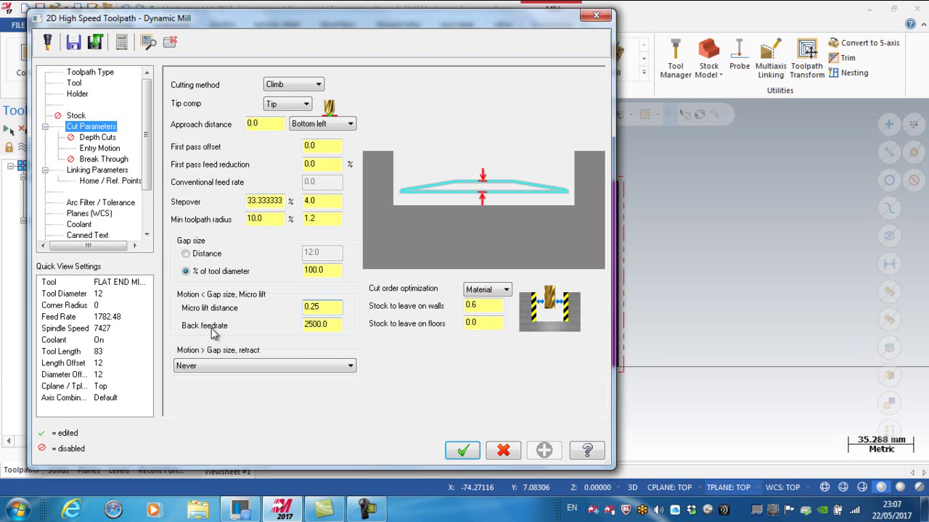
{"action": "left_click_drag", "start_coordinate": [341, 326], "coordinate": [310, 326]}
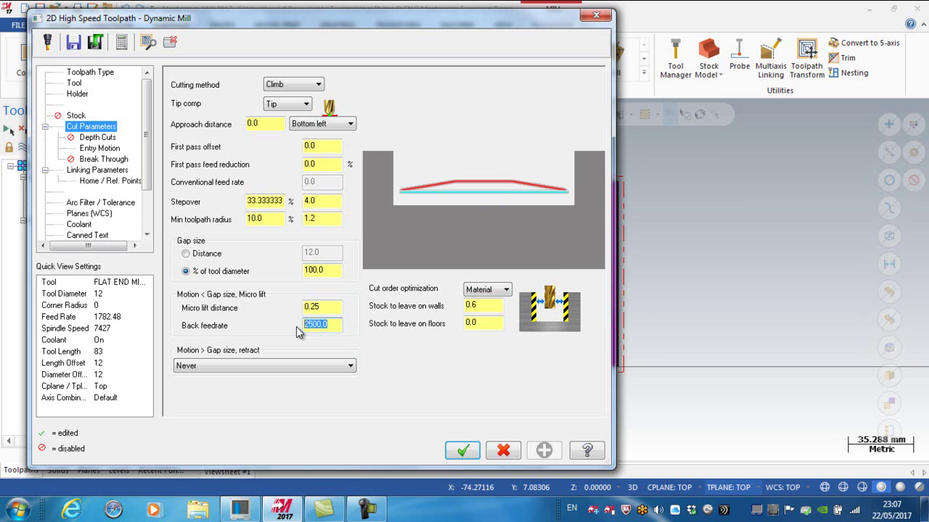
{"action": "type", "text": "3"}
{"action": "left_click", "coordinate": [463, 450]}
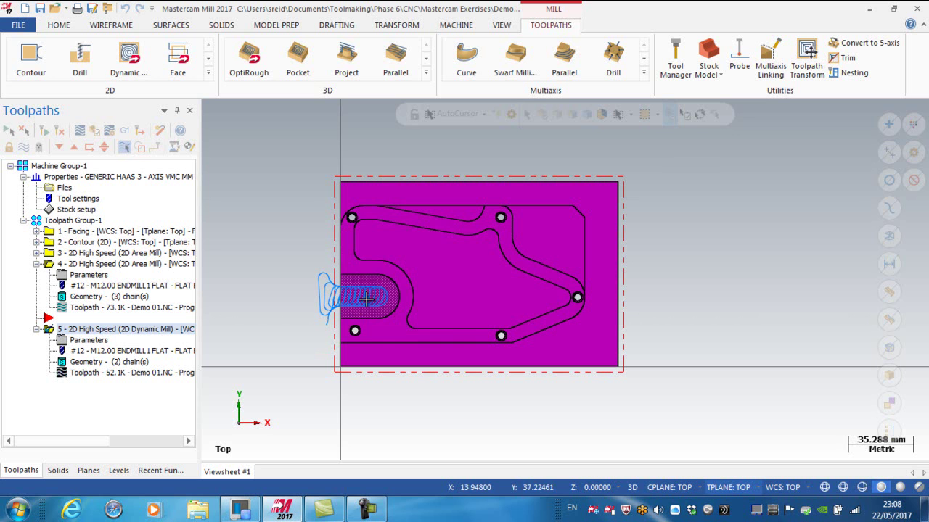
{"action": "left_click", "coordinate": [99, 373]}
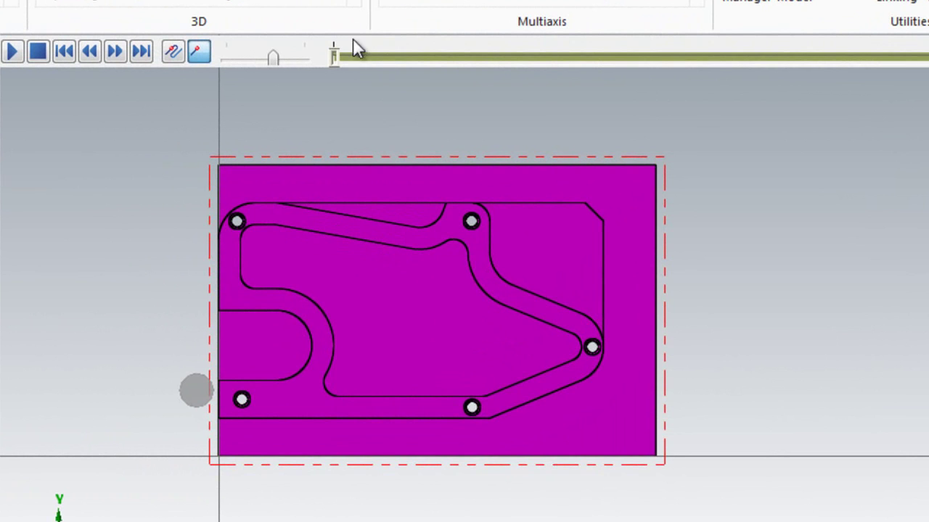
{"action": "left_click_drag", "start_coordinate": [335, 53], "coordinate": [381, 51]}
{"action": "scroll", "coordinate": [172, 317], "scroll_direction": "up", "scroll_amount": 3}
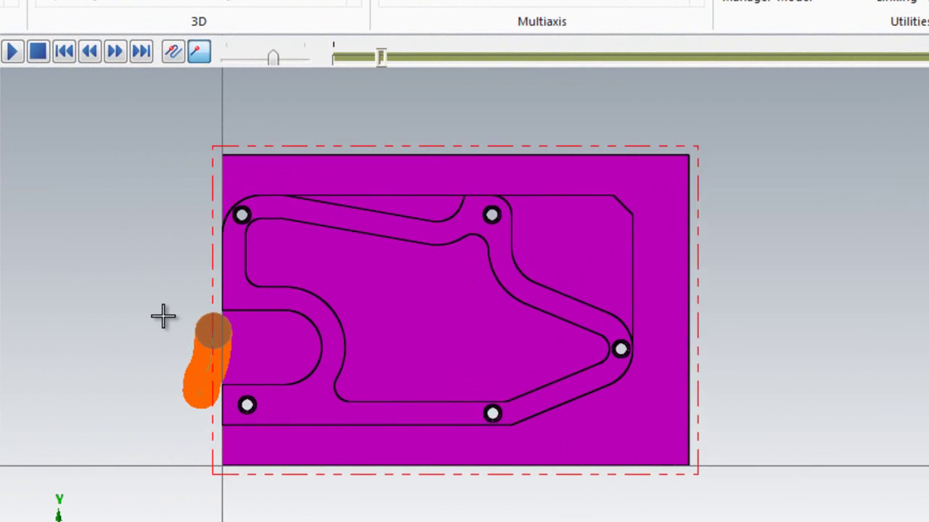
{"action": "scroll", "coordinate": [180, 321], "scroll_direction": "up", "scroll_amount": 2}
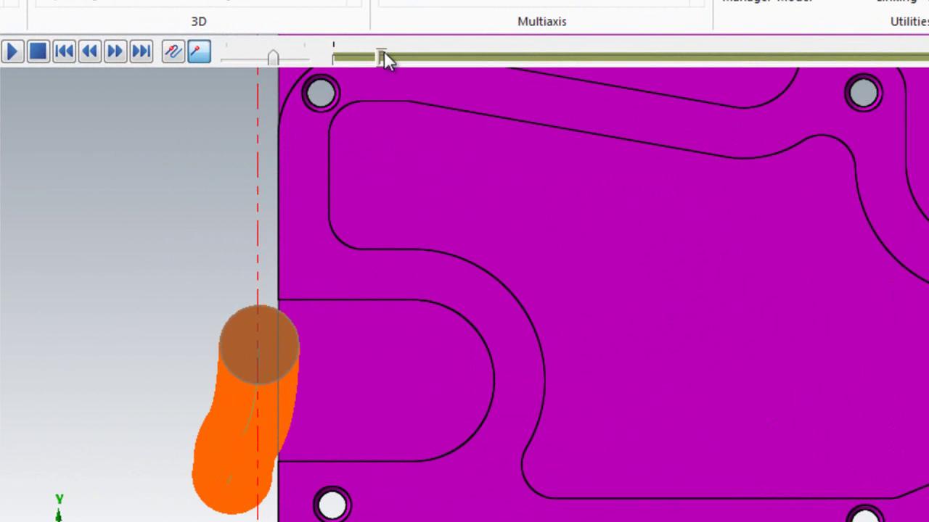
{"action": "mouse_move", "coordinate": [385, 50]}
{"action": "left_mouse_down"}
{"action": "mouse_move", "coordinate": [405, 61]}
{"action": "mouse_move", "coordinate": [514, 41]}
{"action": "mouse_move", "coordinate": [776, 98]}
{"action": "mouse_move", "coordinate": [903, 109]}
{"action": "left_mouse_up"}
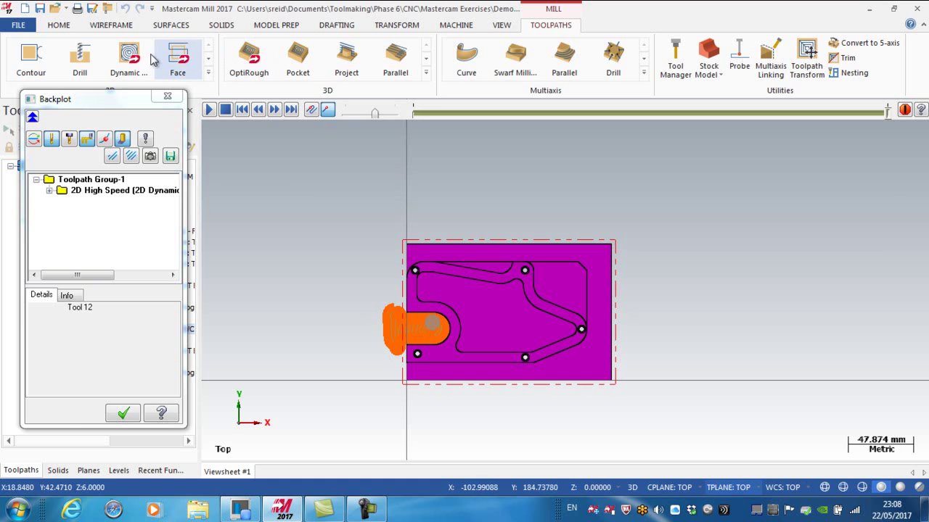
{"action": "left_click", "coordinate": [167, 97]}
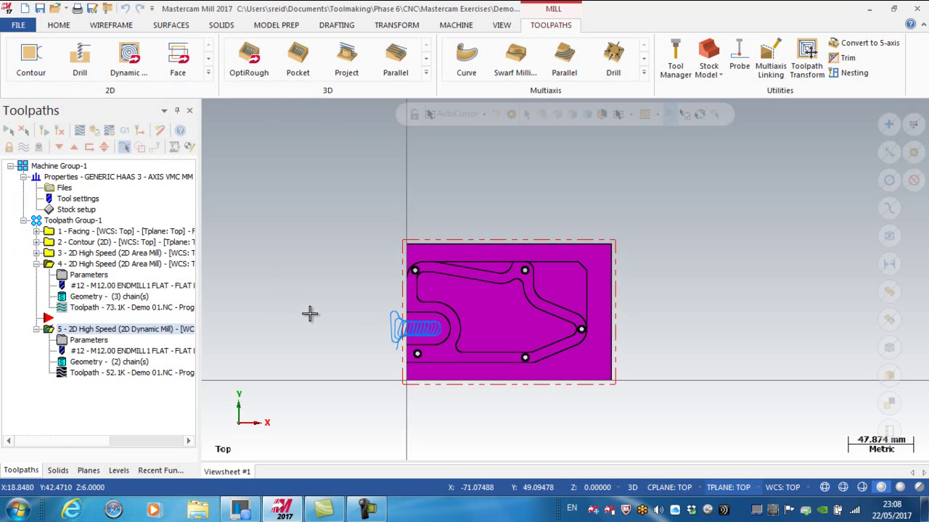